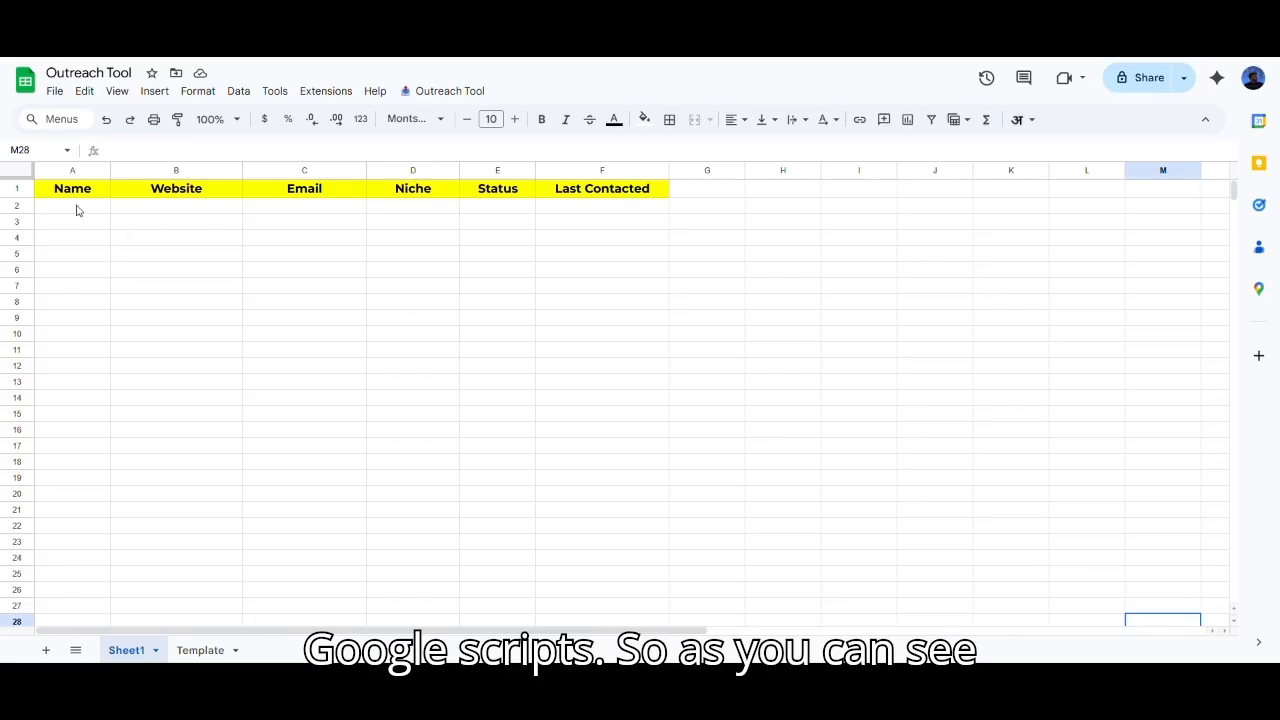
Step: Review the Sheet1 column headers: Name, Website, Email, Niche, Status and Last Contacted
key("ctrl+Home")
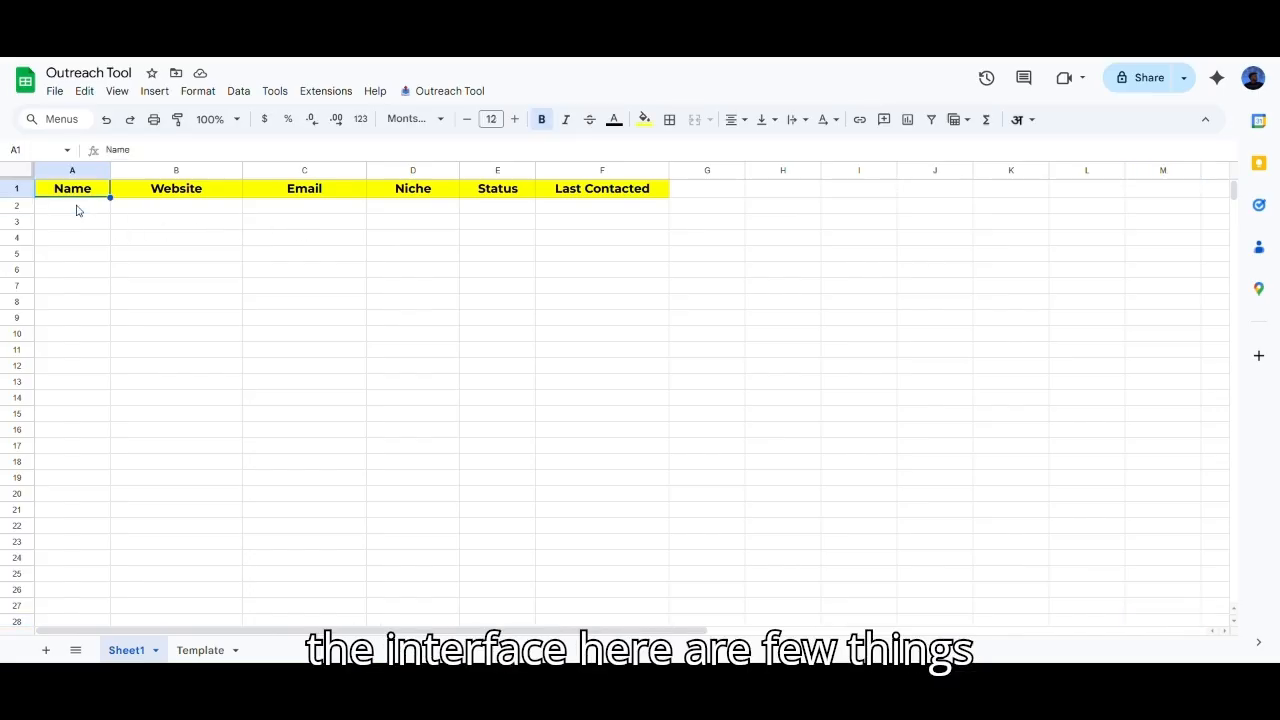
left_click(185, 194)
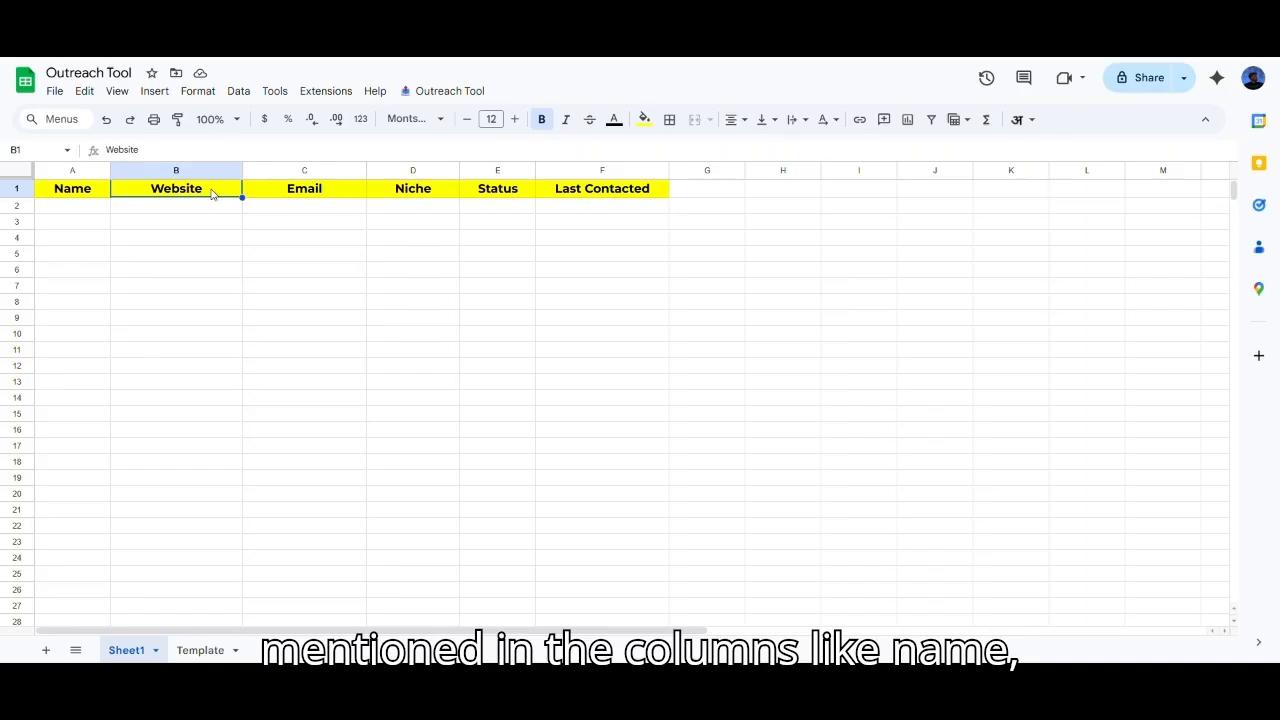
left_click(337, 199)
left_click(409, 206)
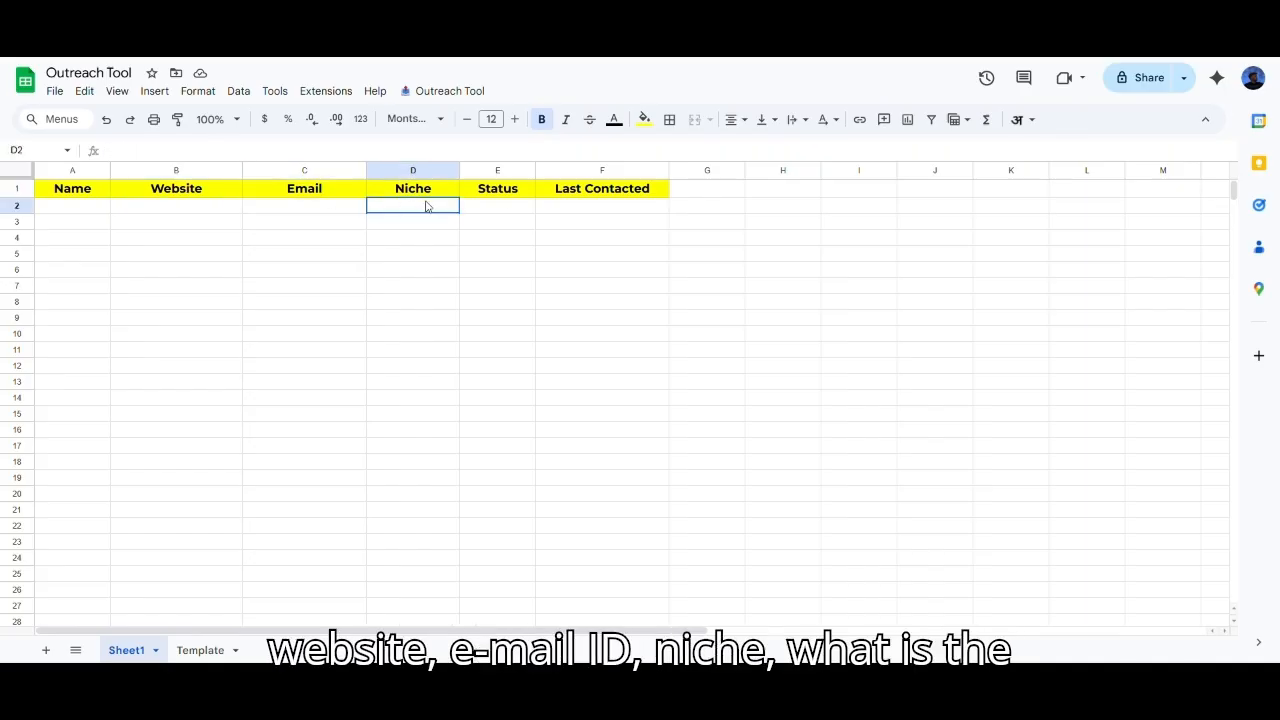
left_click(514, 194)
left_click(587, 192)
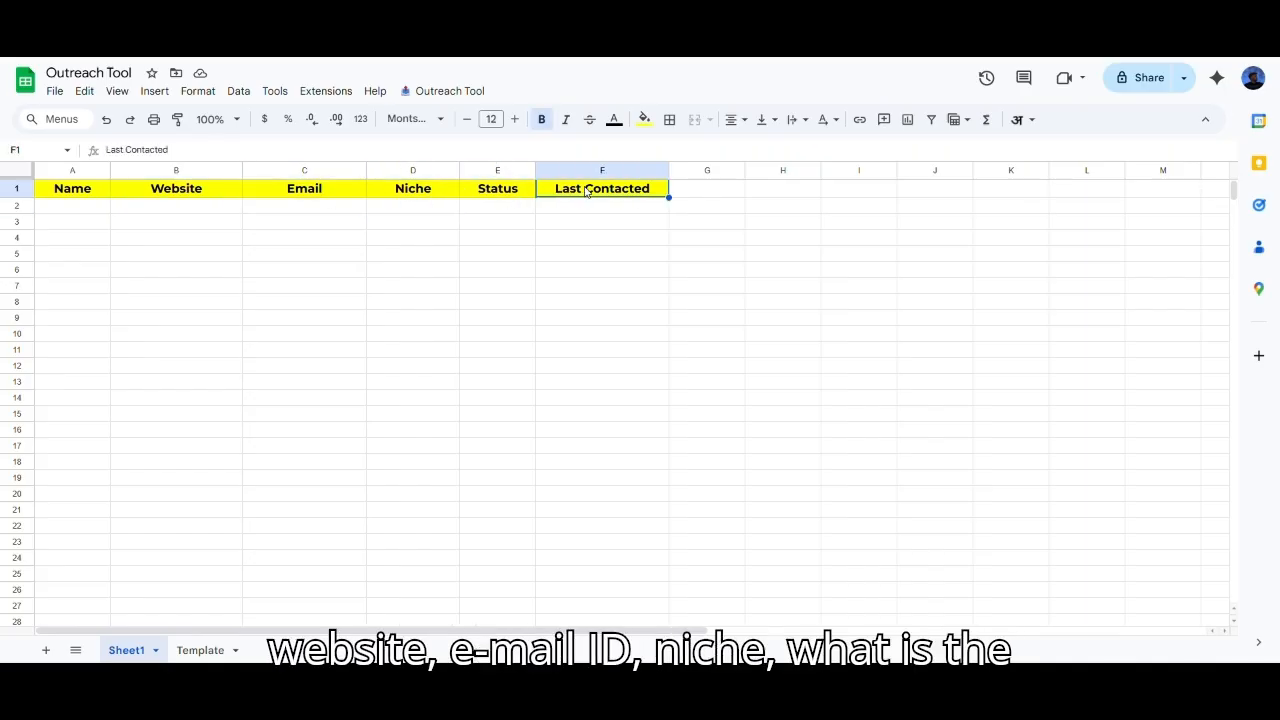
Step: Inspect the Template sheet's Subject template in A2 and email Body template in B2
left_click(221, 640)
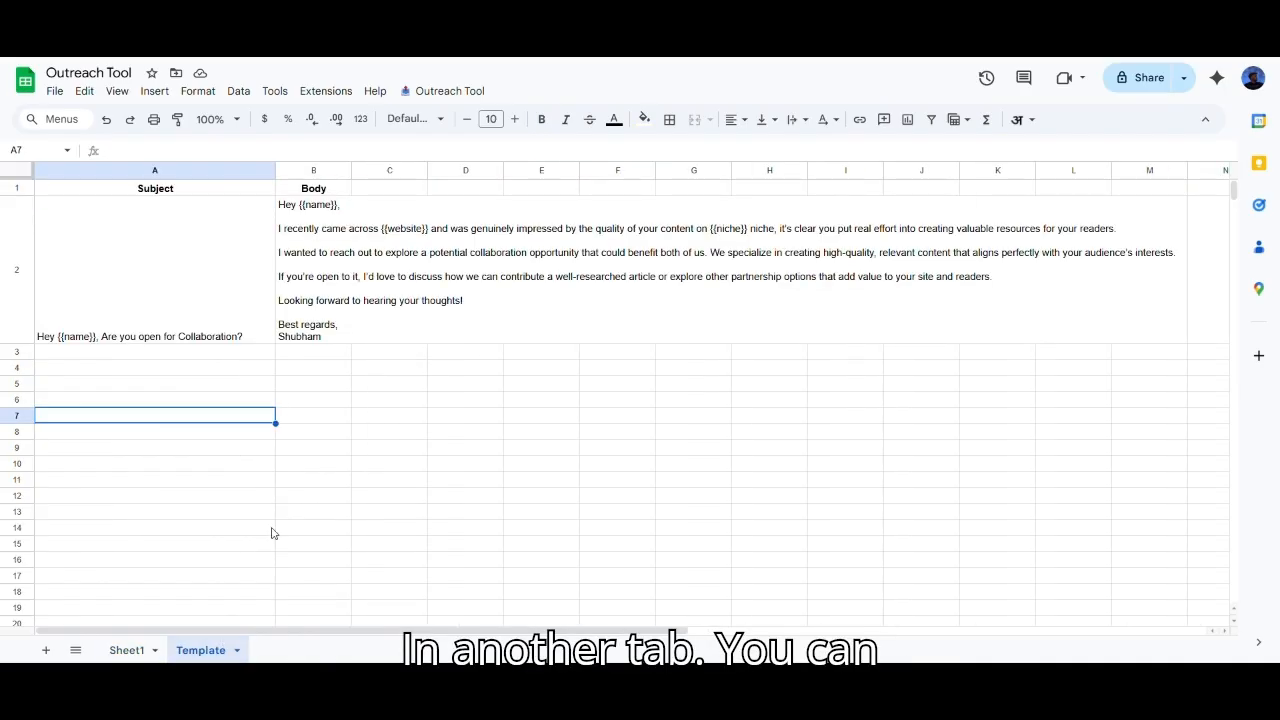
left_click(203, 255)
key("Up")
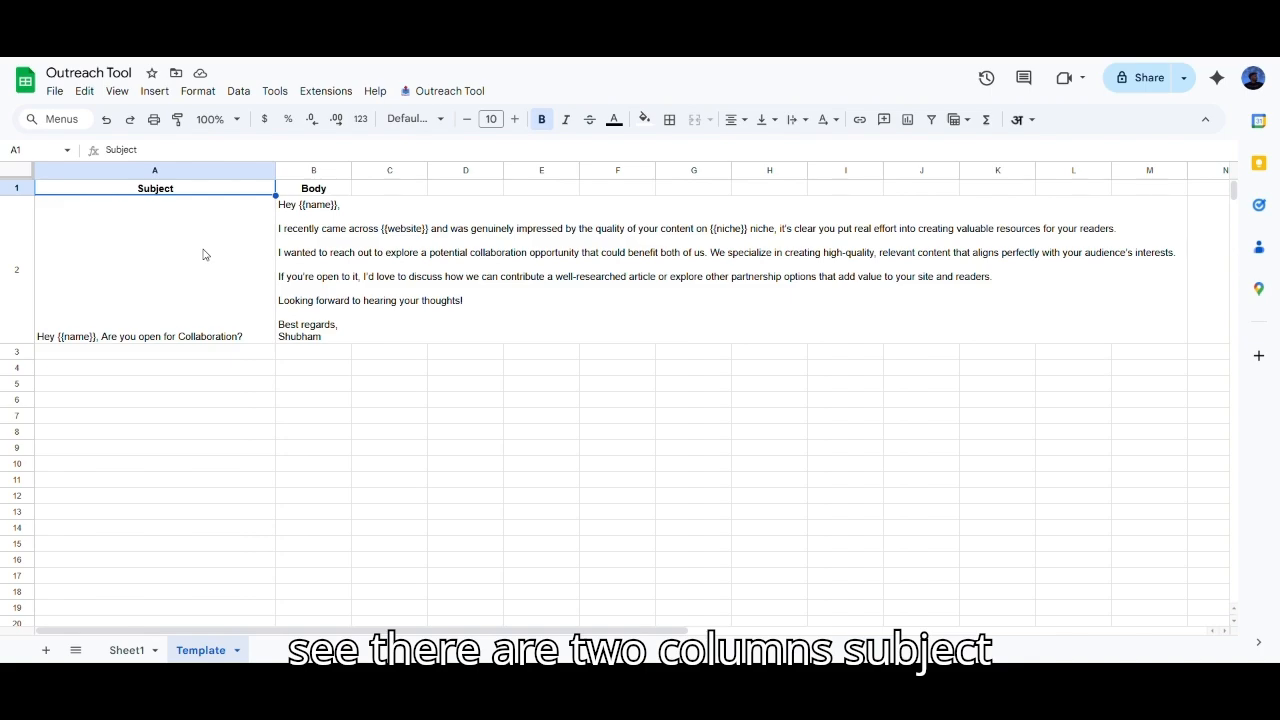
key("shift+Right")
left_click(199, 277)
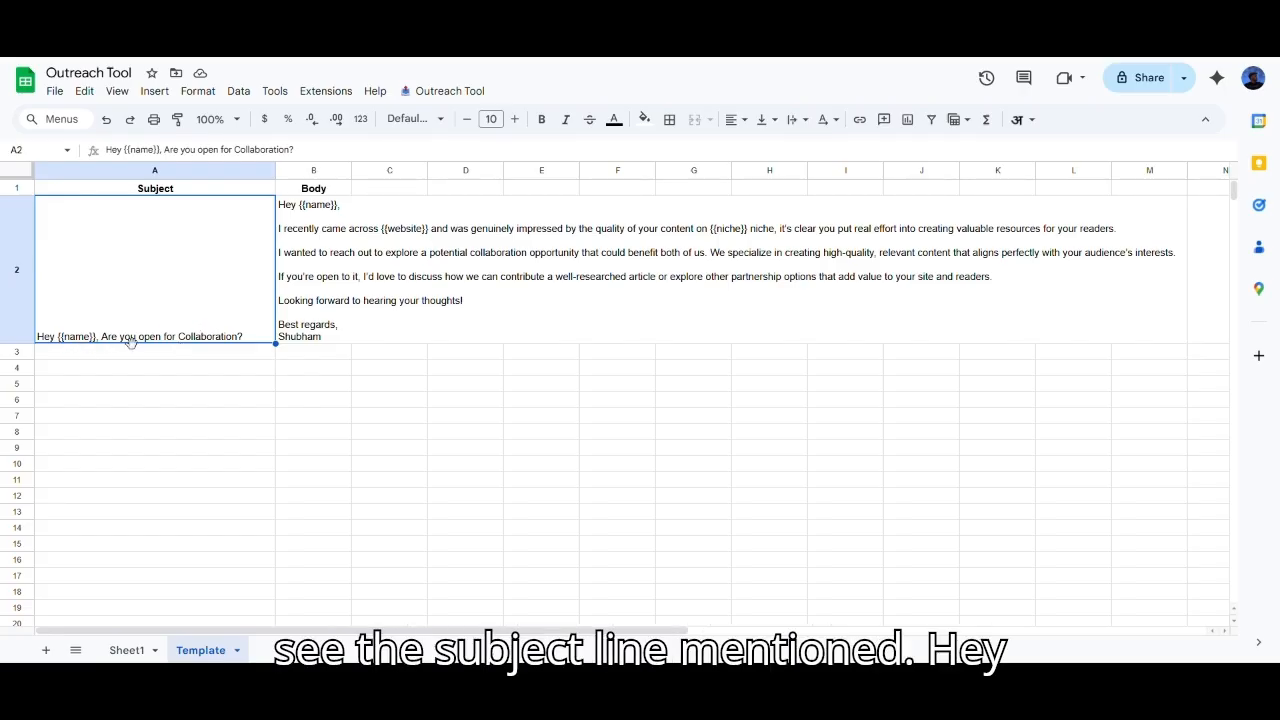
left_click(329, 292)
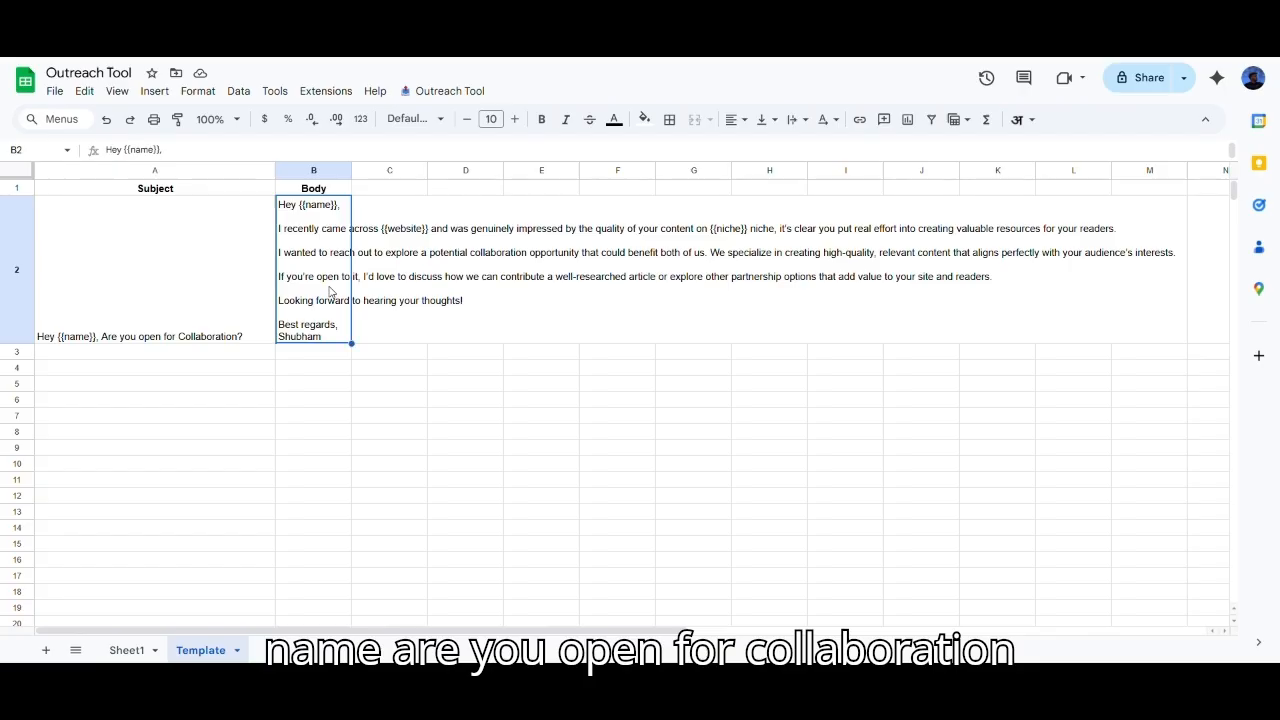
left_click(305, 401)
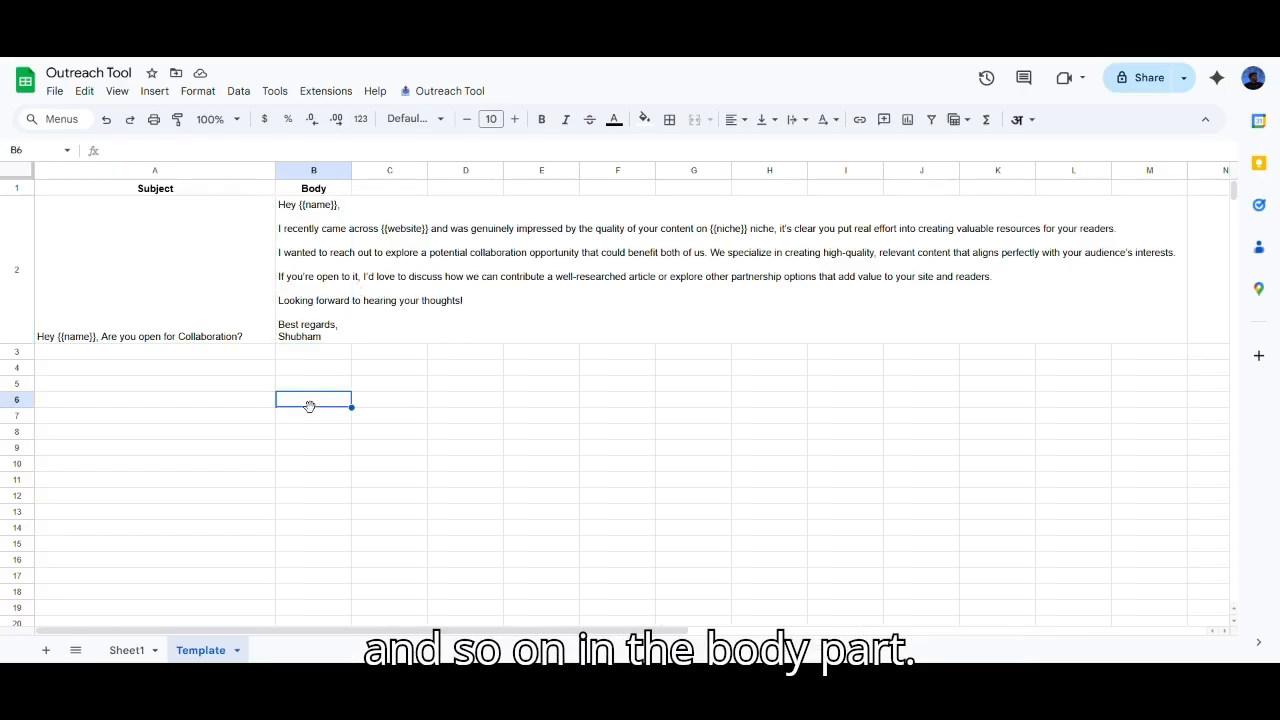
left_click(330, 315)
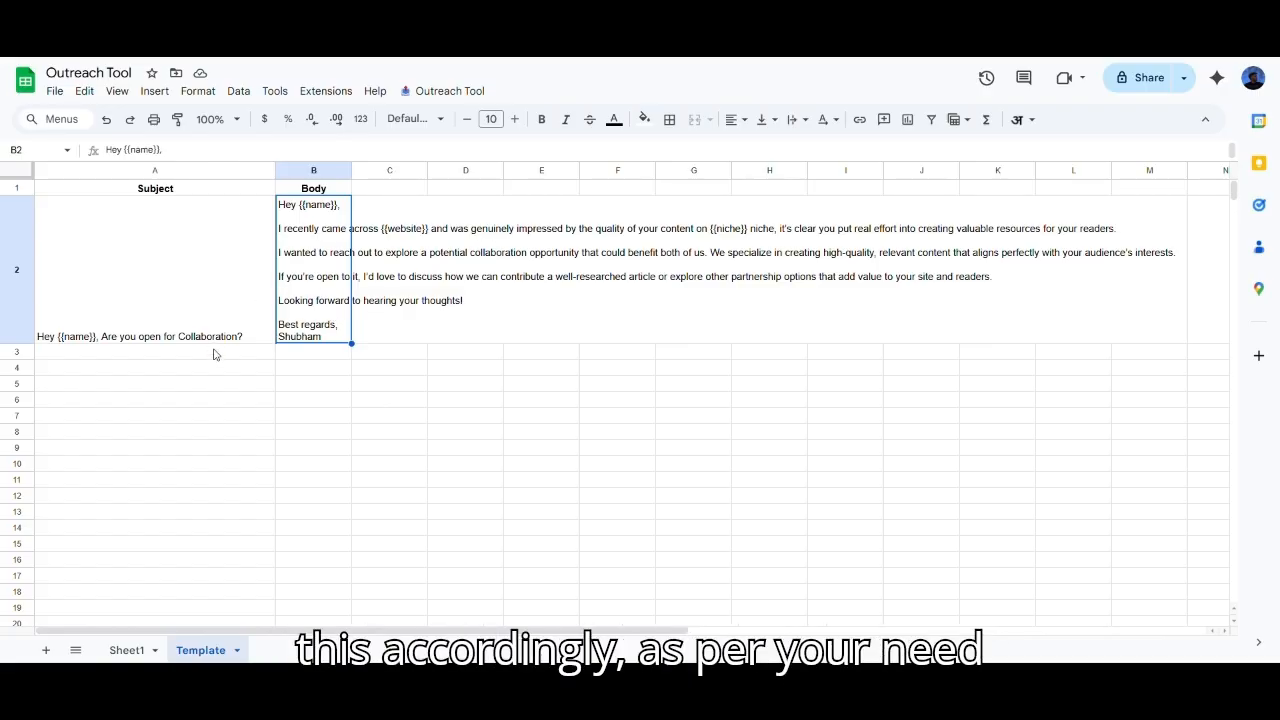
left_click(238, 372)
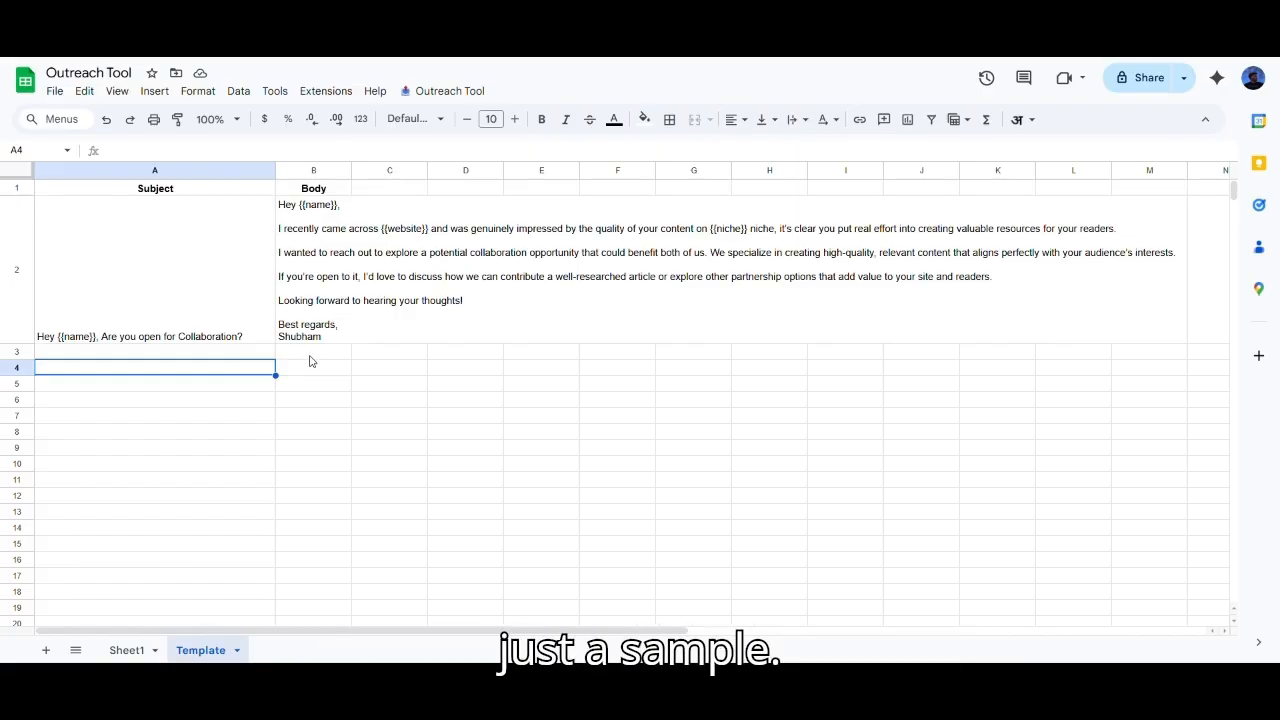
Step: Return to Sheet1 and launch the Apps Script editor from the Extensions menu
left_click(123, 652)
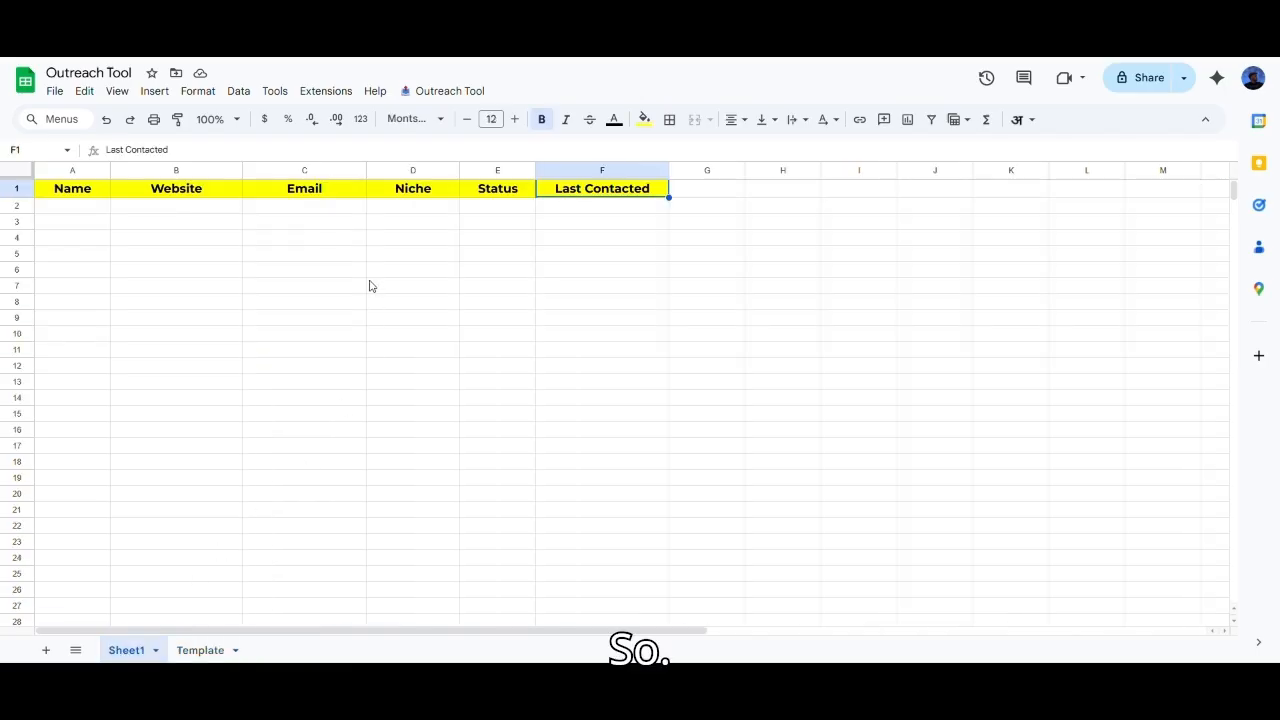
left_click(373, 235)
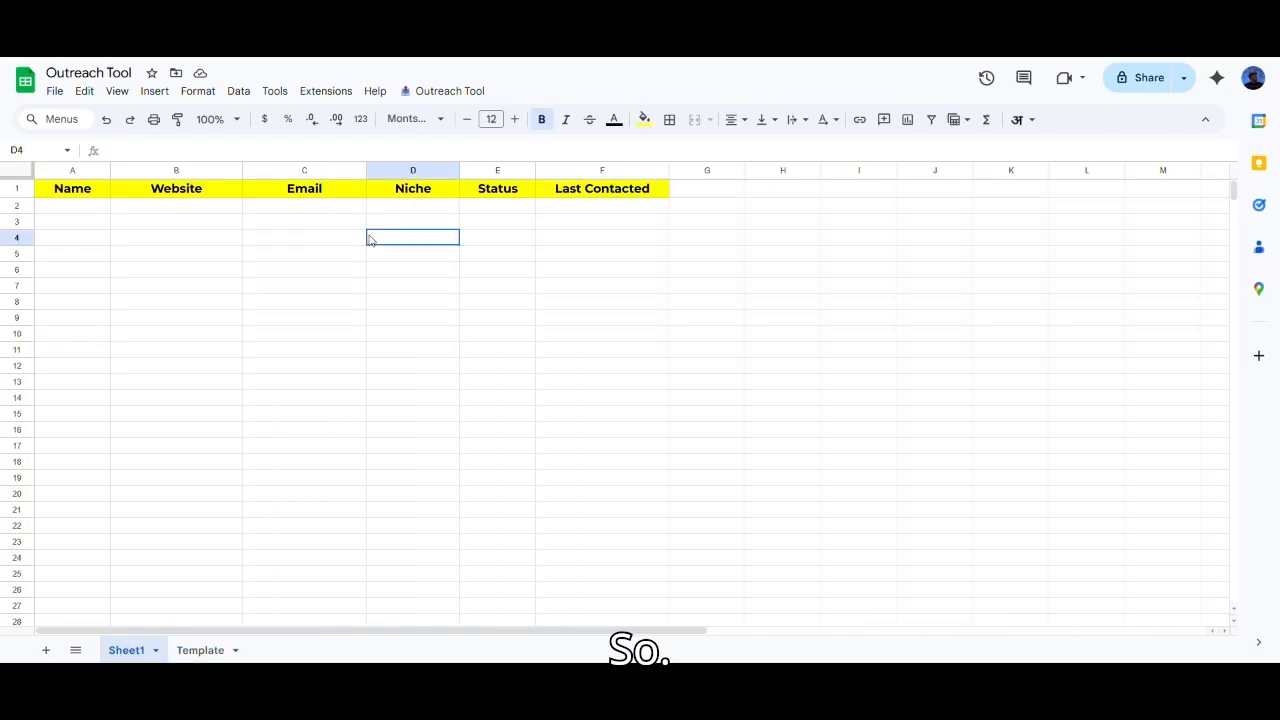
left_click(325, 92)
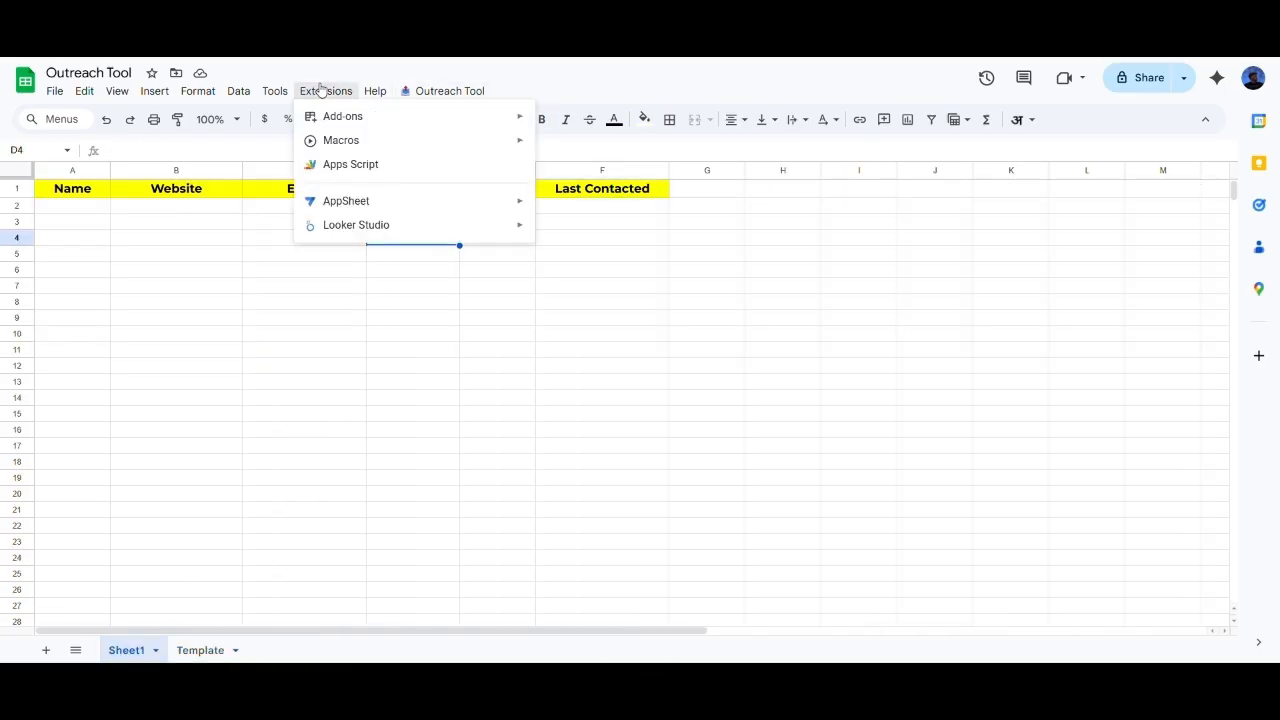
left_click(397, 168)
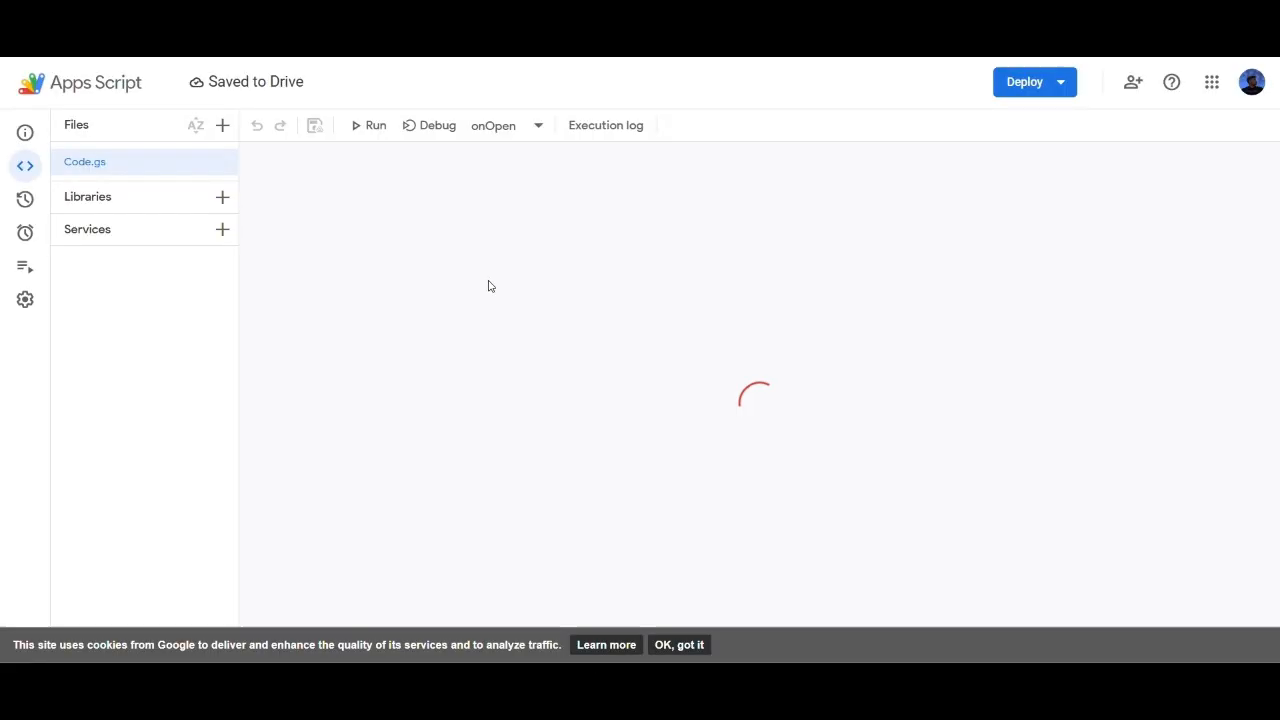
Step: Dismiss the cookie and account notices, then scroll through Code.gs reviewing the outreach functions
left_click(679, 644)
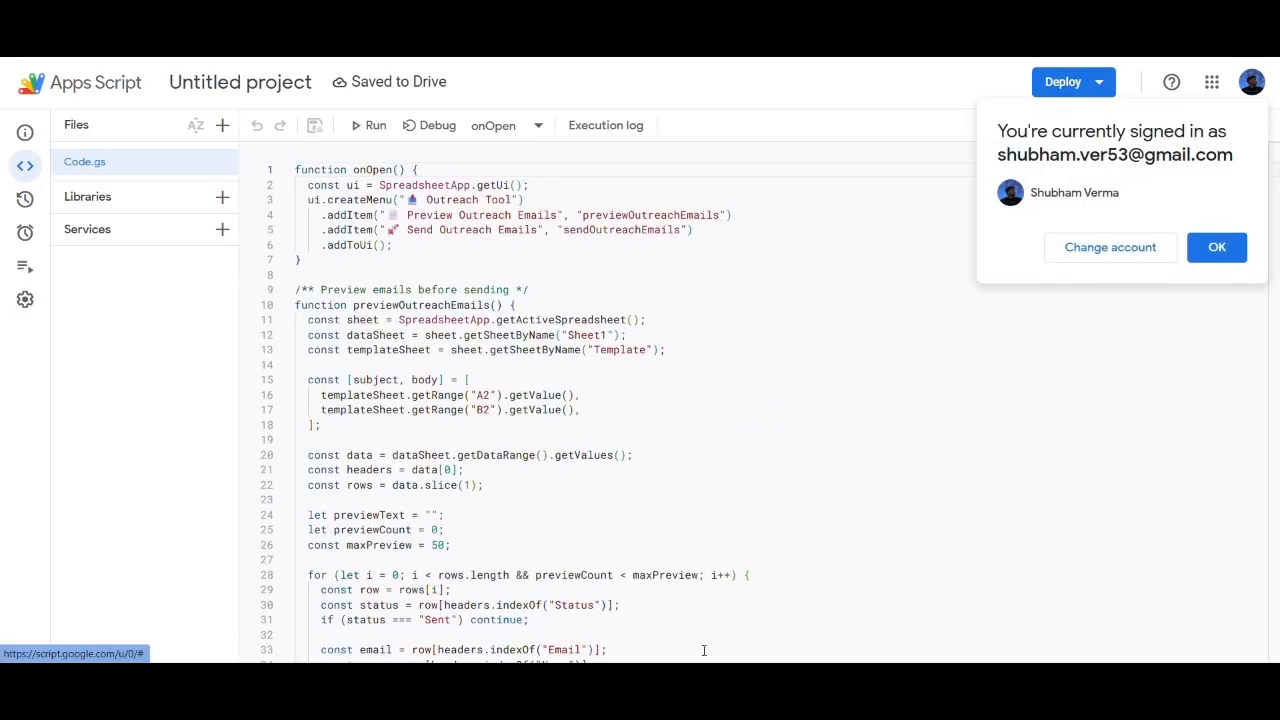
left_click(1230, 250)
scroll(582, 357, "down", 4)
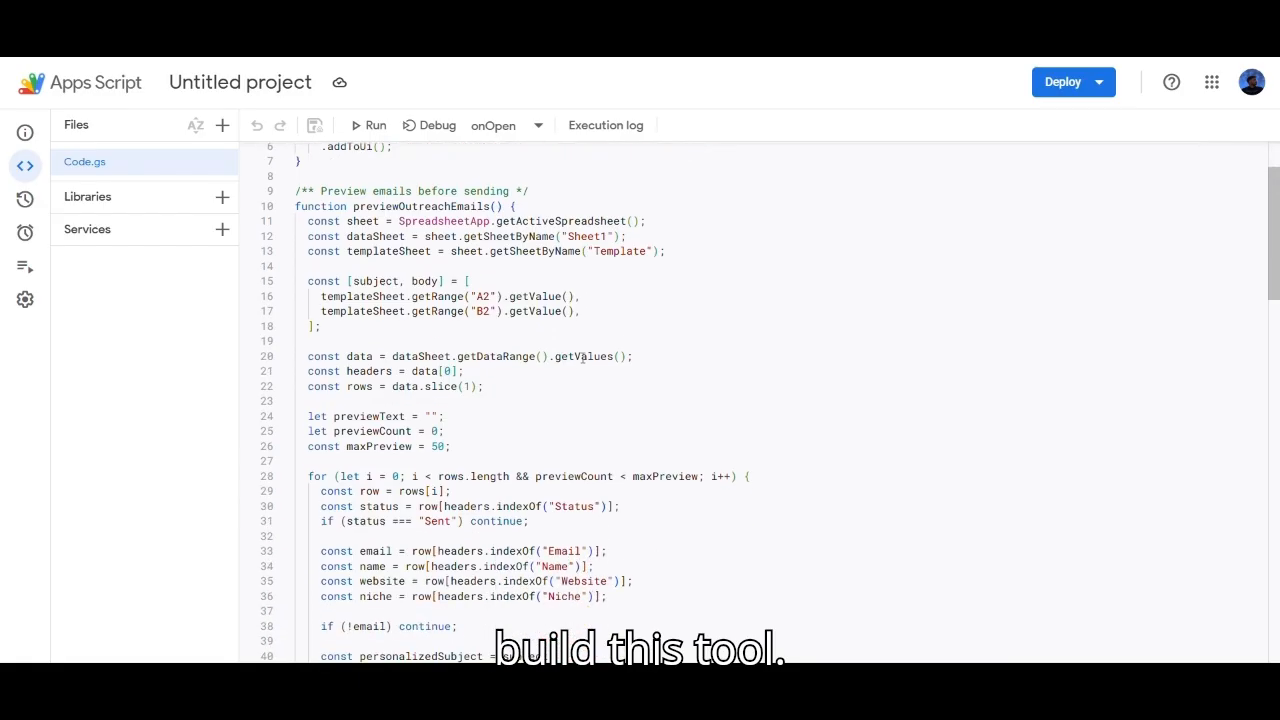
scroll(582, 357, "down", 1)
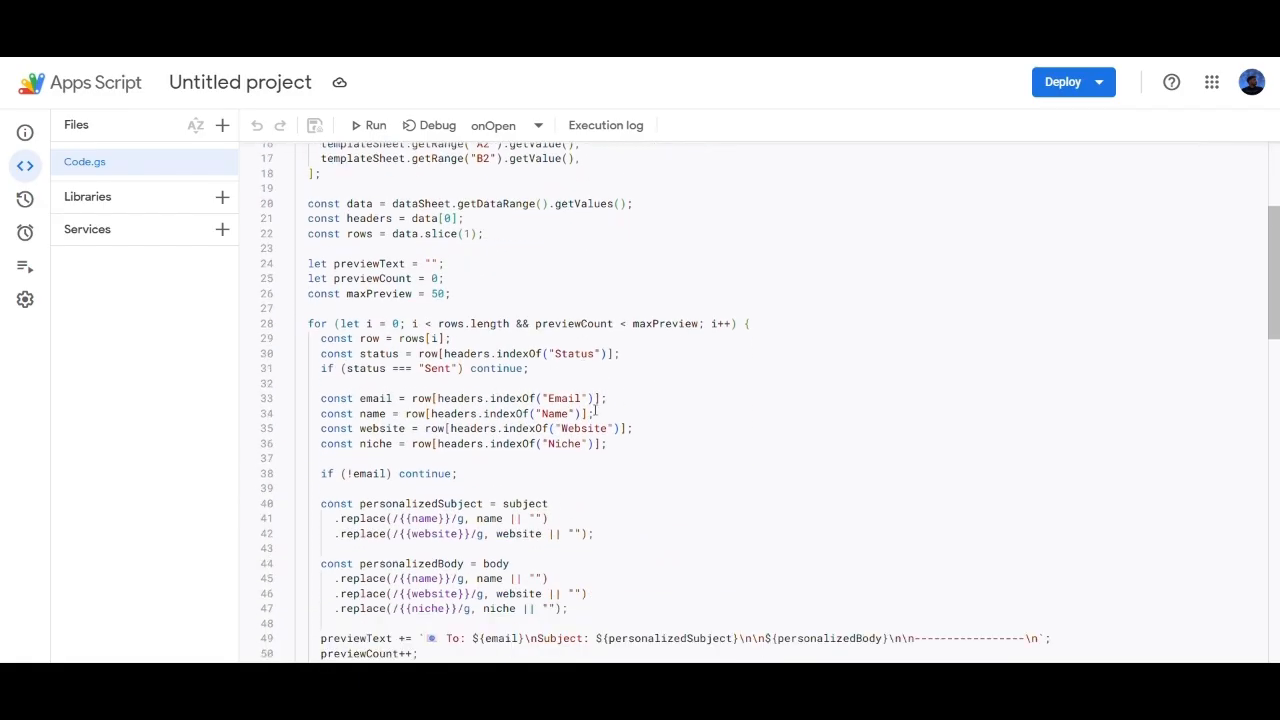
scroll(593, 422, "down", 5)
scroll(576, 436, "down", 8)
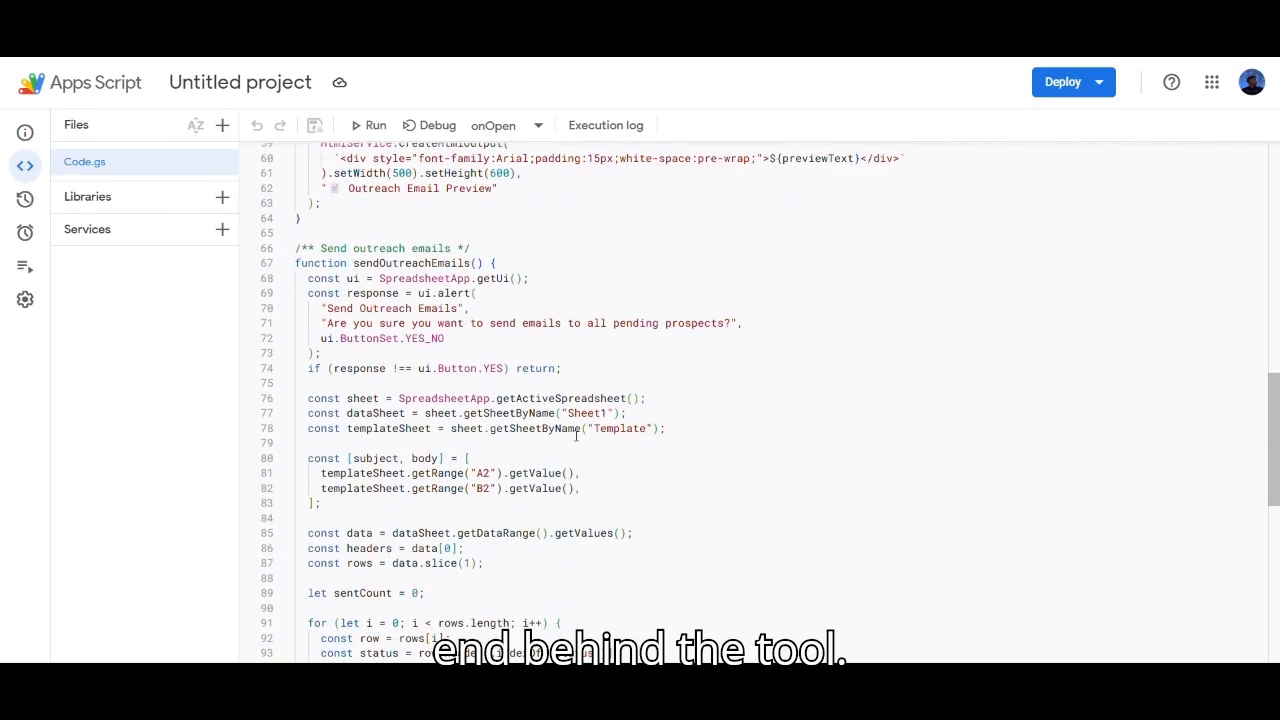
scroll(576, 436, "down", 12)
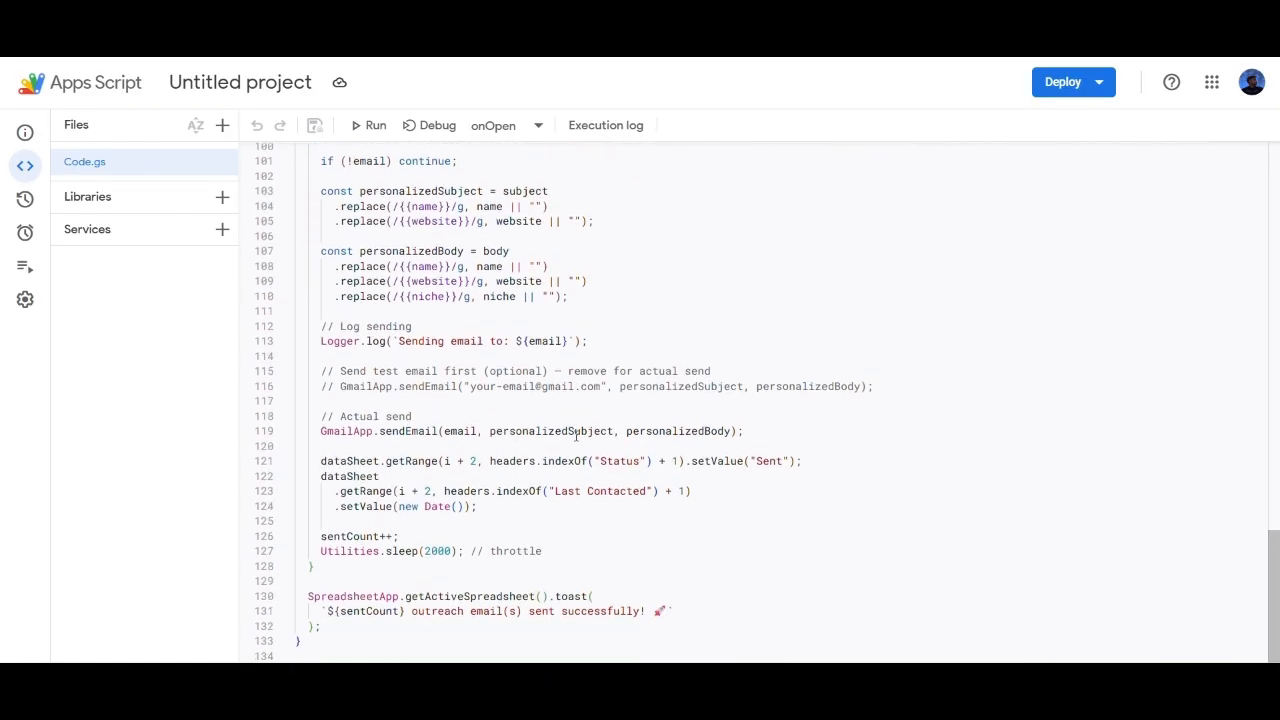
scroll(576, 436, "up", 20)
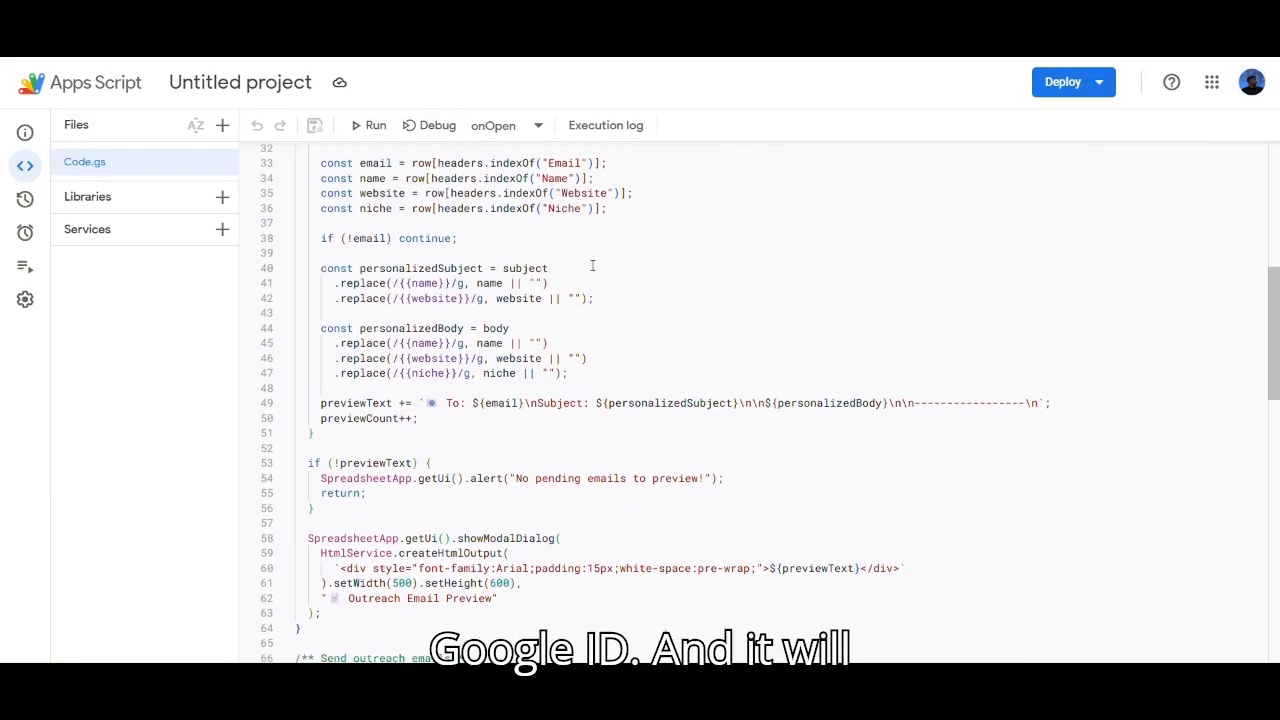
scroll(580, 342, "up", 10)
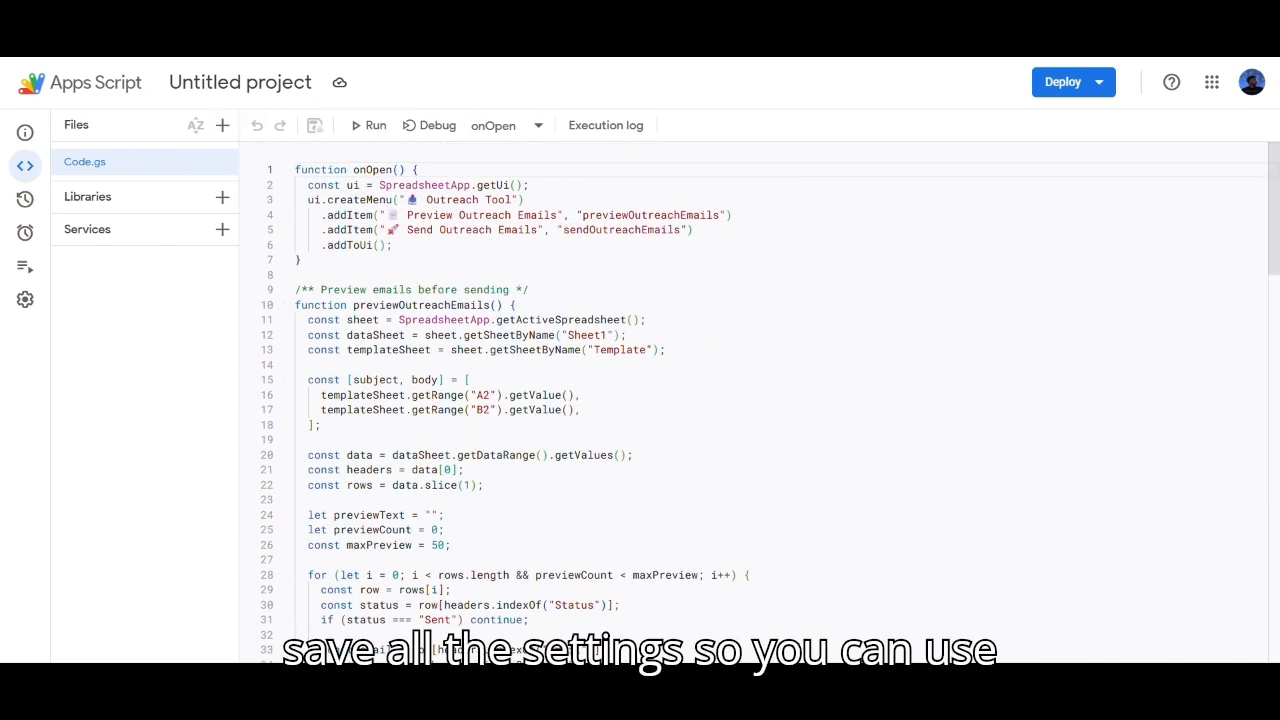
Step: Return to the Outreach Tool spreadsheet and select cell A2 for the first contact
key("ctrl+shift+Tab")
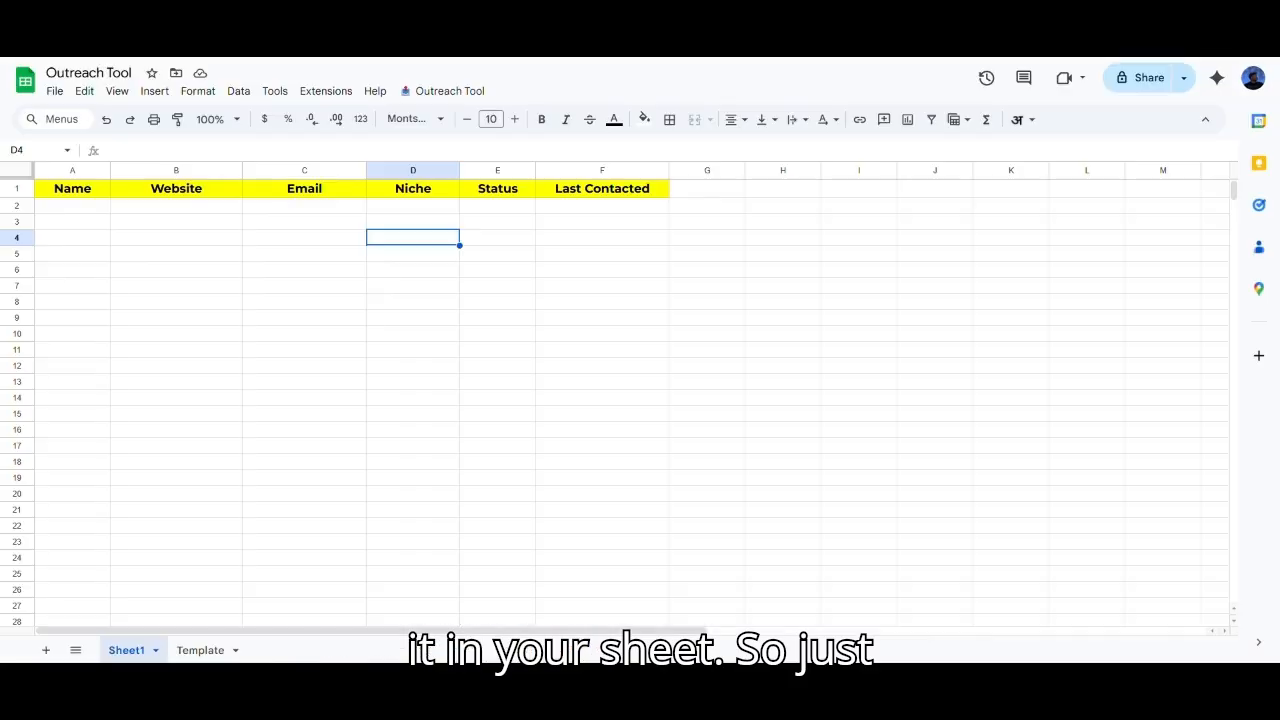
left_click(77, 211)
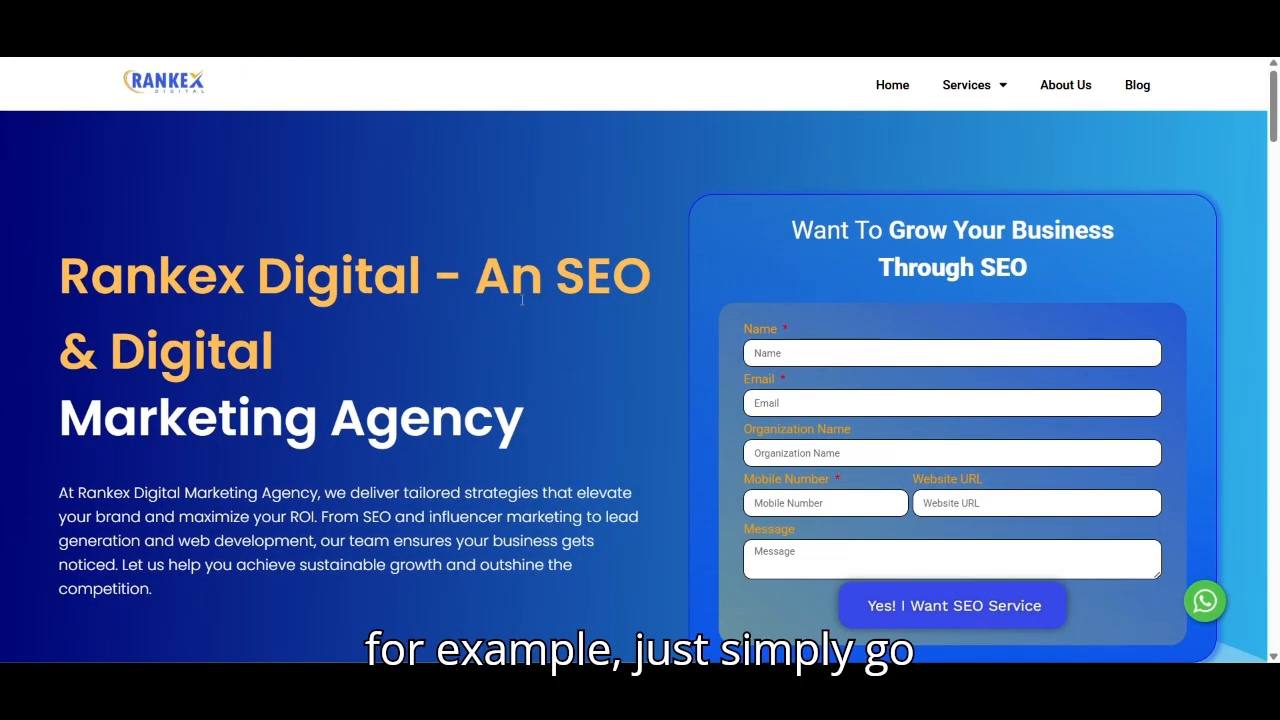
Step: Open Rankex Digital's Write for Us page and select the guest-post submission e-mail
scroll(521, 299, "down", 20)
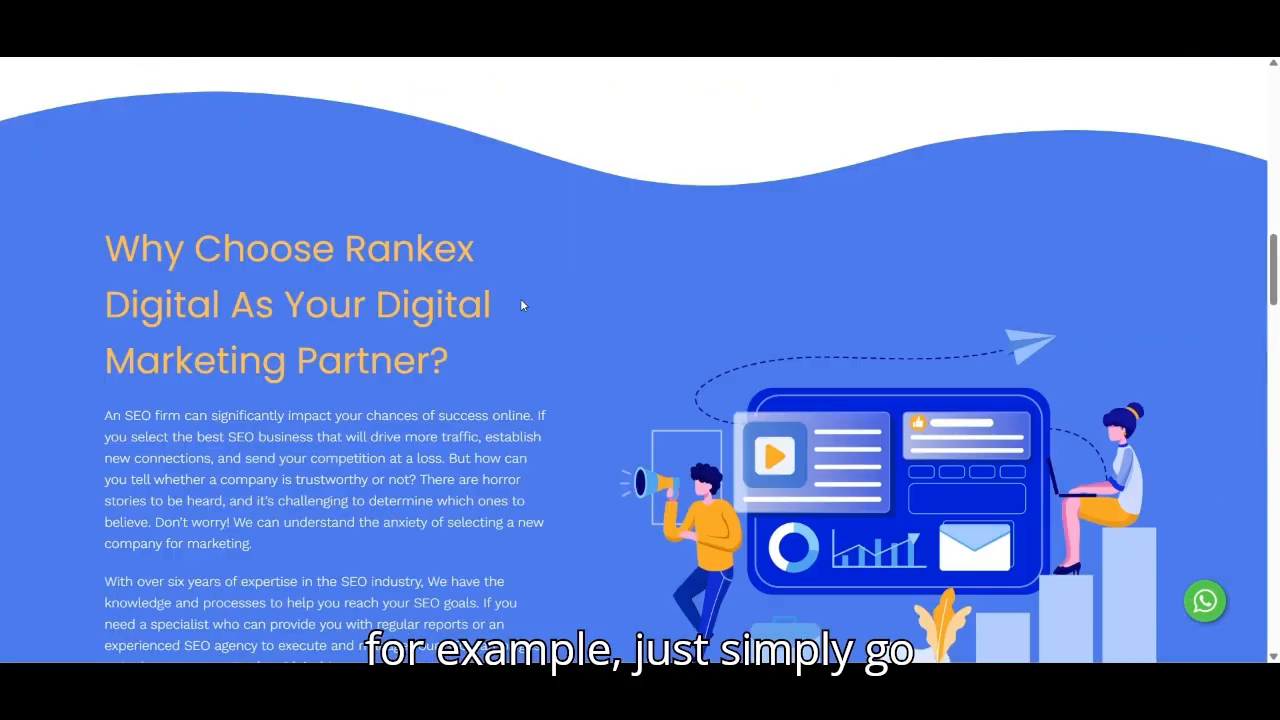
scroll(587, 534, "down", 3)
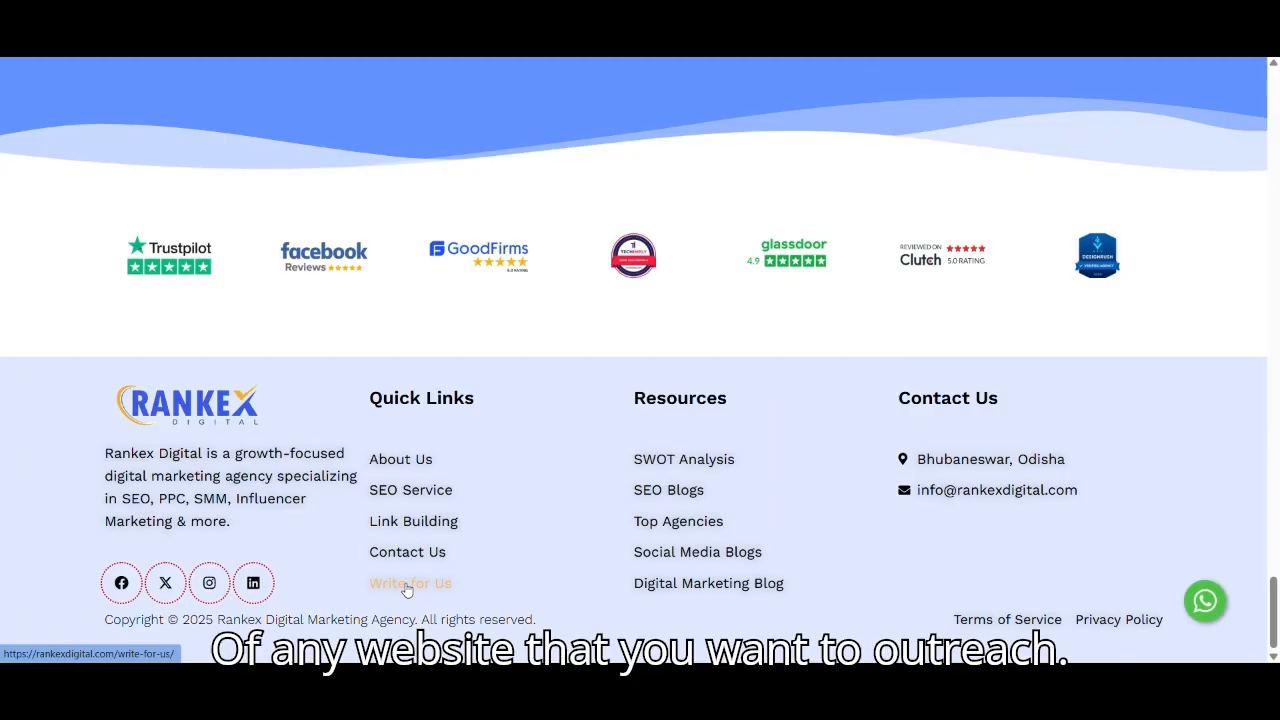
left_click(407, 588)
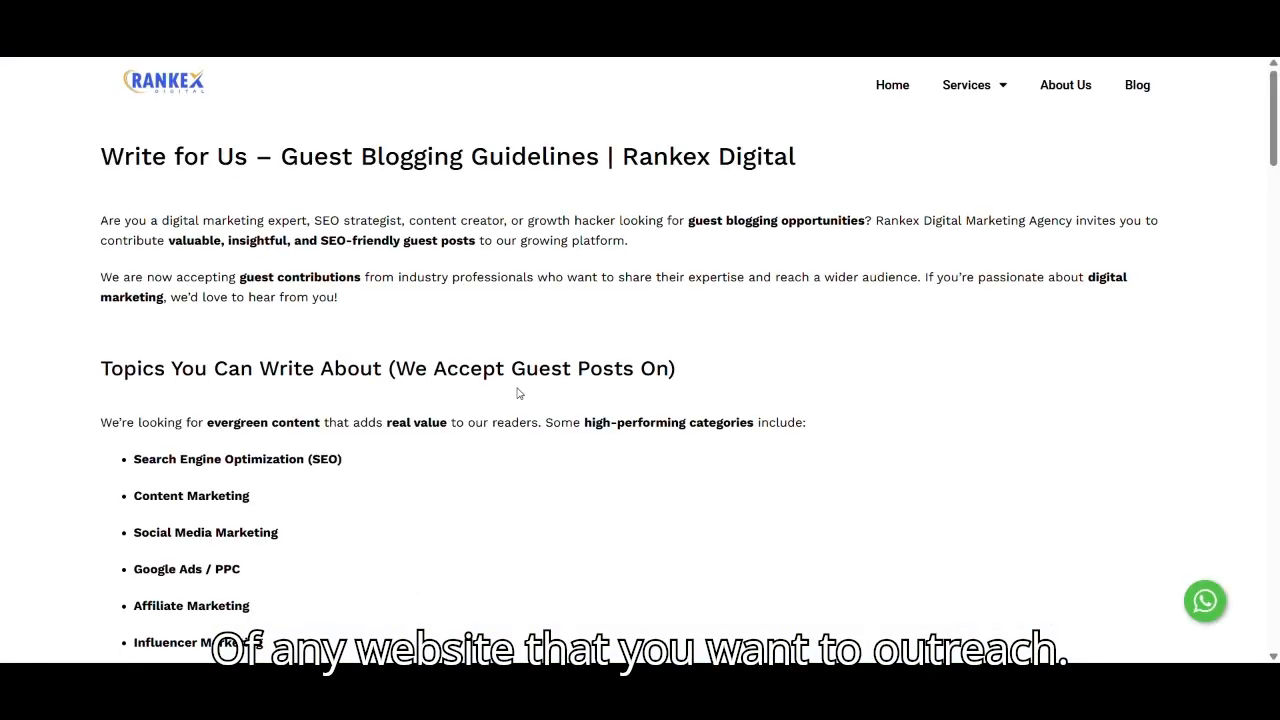
scroll(477, 397, "down", 15)
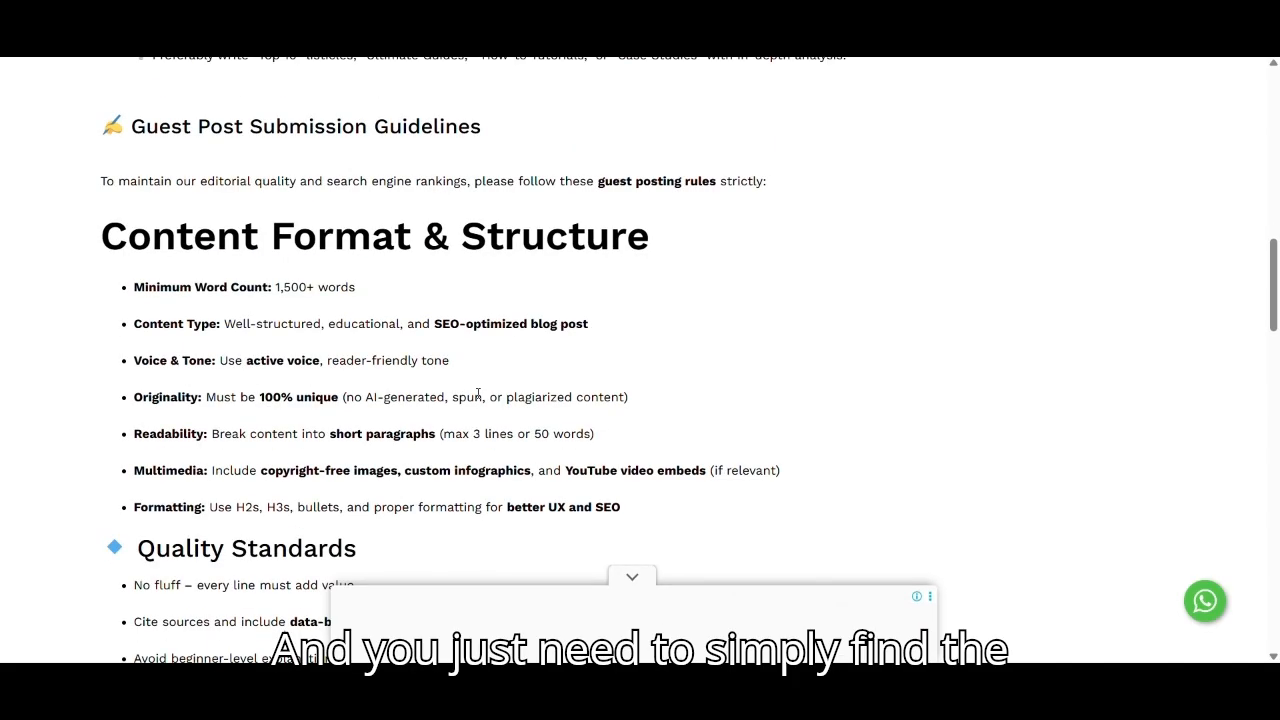
scroll(478, 393, "down", 5)
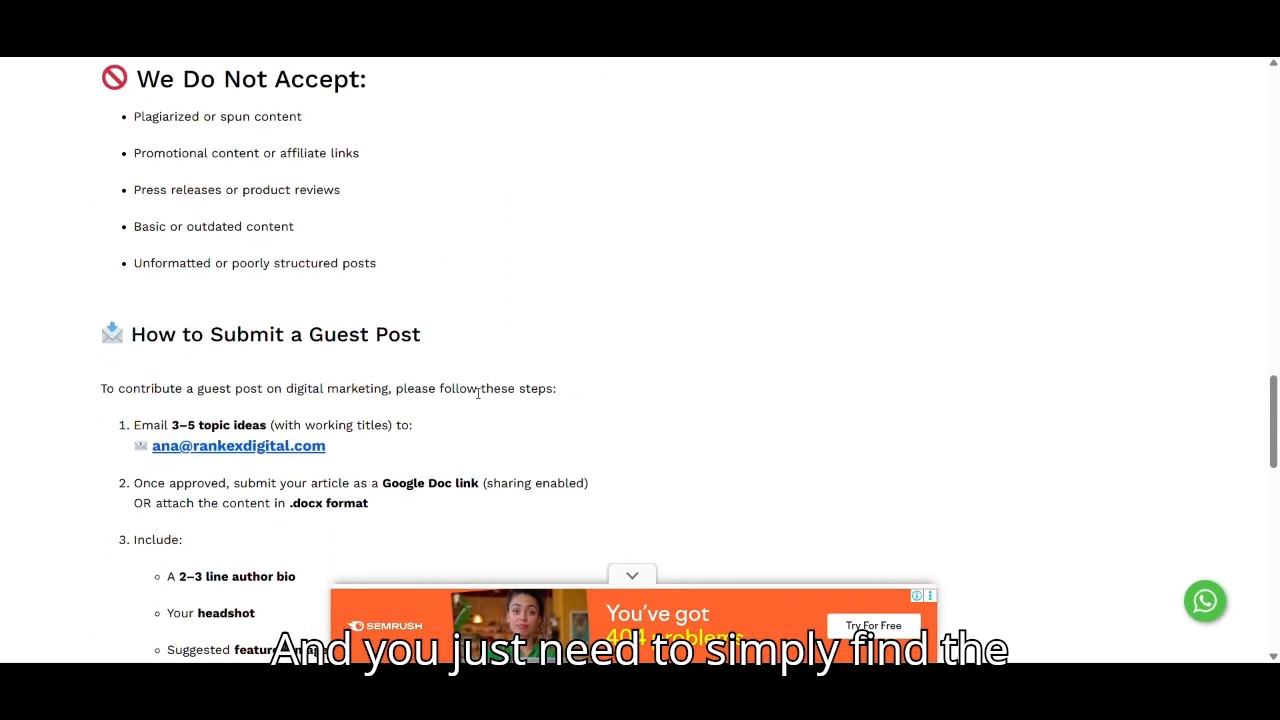
left_click_drag(343, 453, 172, 452)
key("ctrl+c")
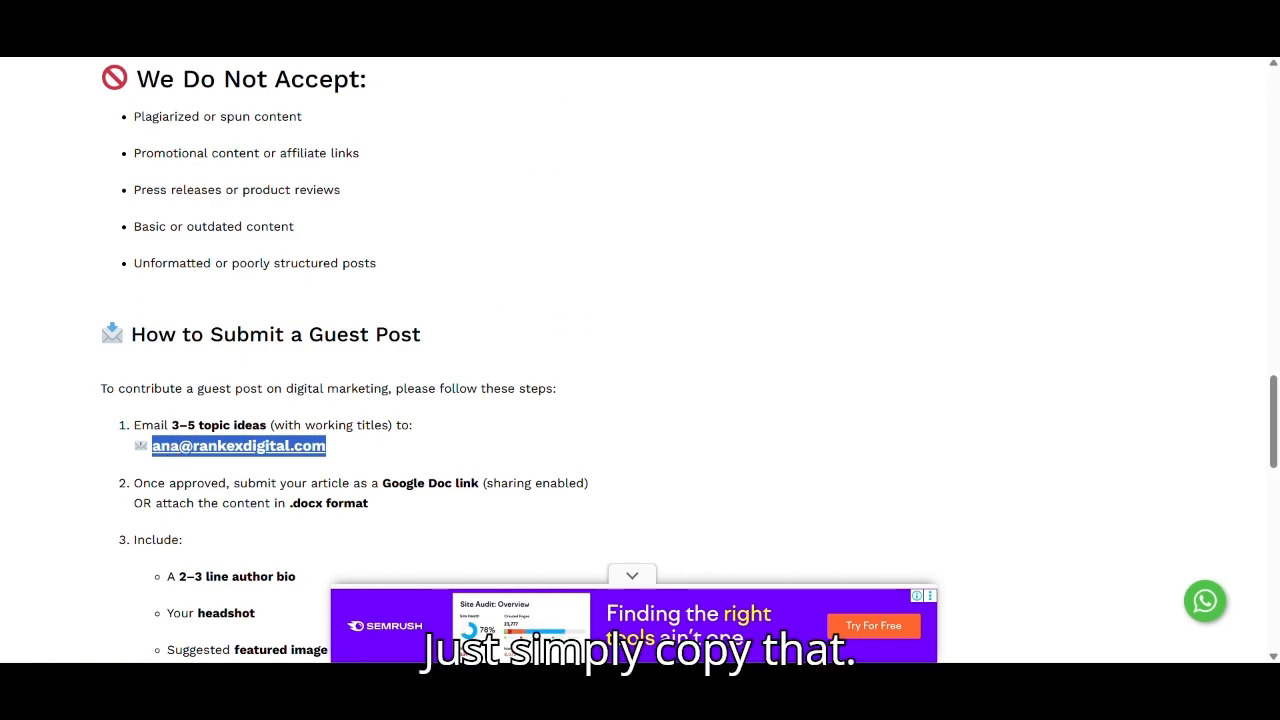
Step: Back in the spreadsheet, paste the e-mail into C2, then undo the paste
left_click(238, 40)
left_click(318, 211)
key("ctrl+v")
key("Return")
key("ctrl+z")
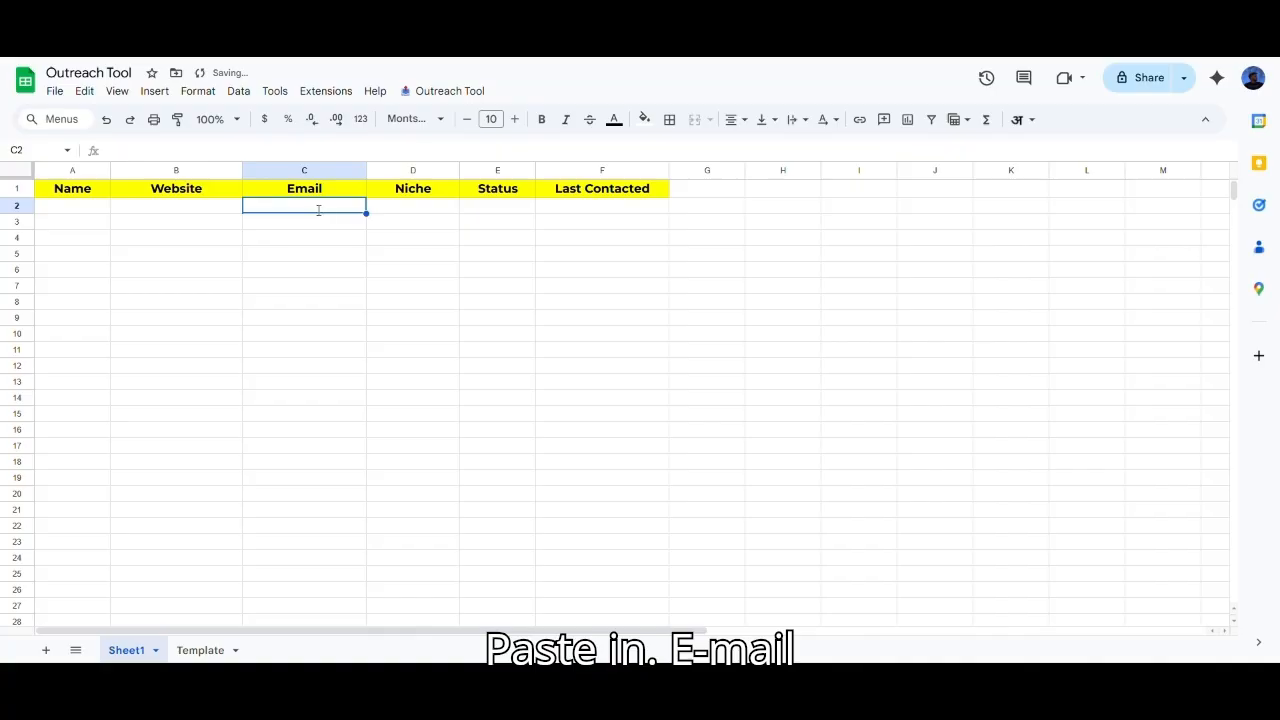
Step: Paste the submission e-mail into C2 and remove its trailing line breaks
double_click(318, 213)
key("ctrl+v")
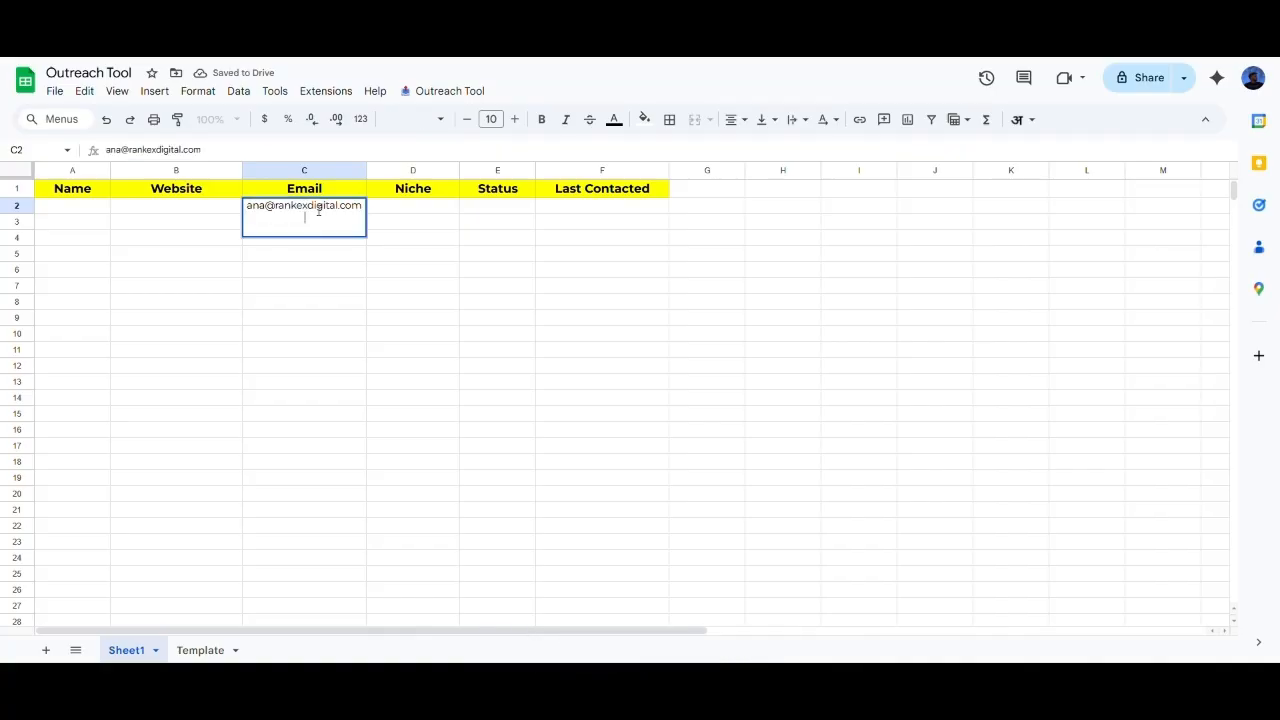
key("Return")
double_click(318, 210)
key("BackSpace")
key("Return")
key("Up")
key("Left")
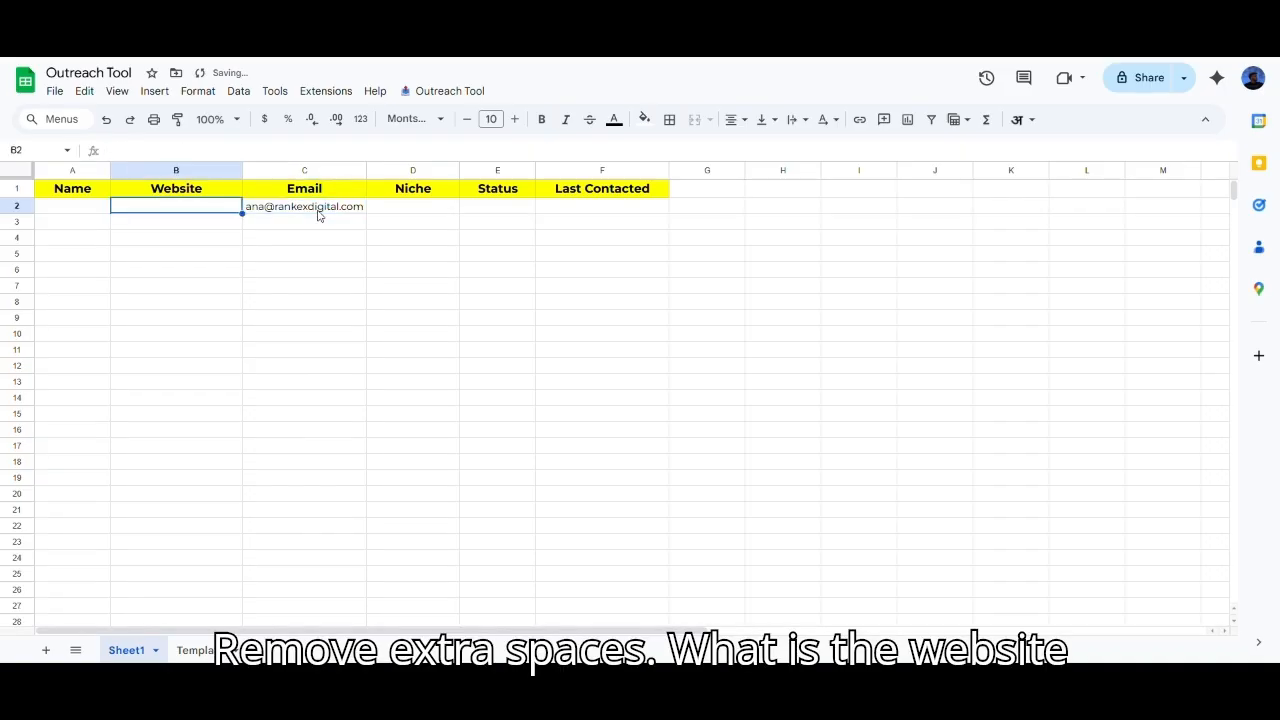
Step: Copy the site's domain and enter rankexdigital.com in B2
key("ctrl+Tab")
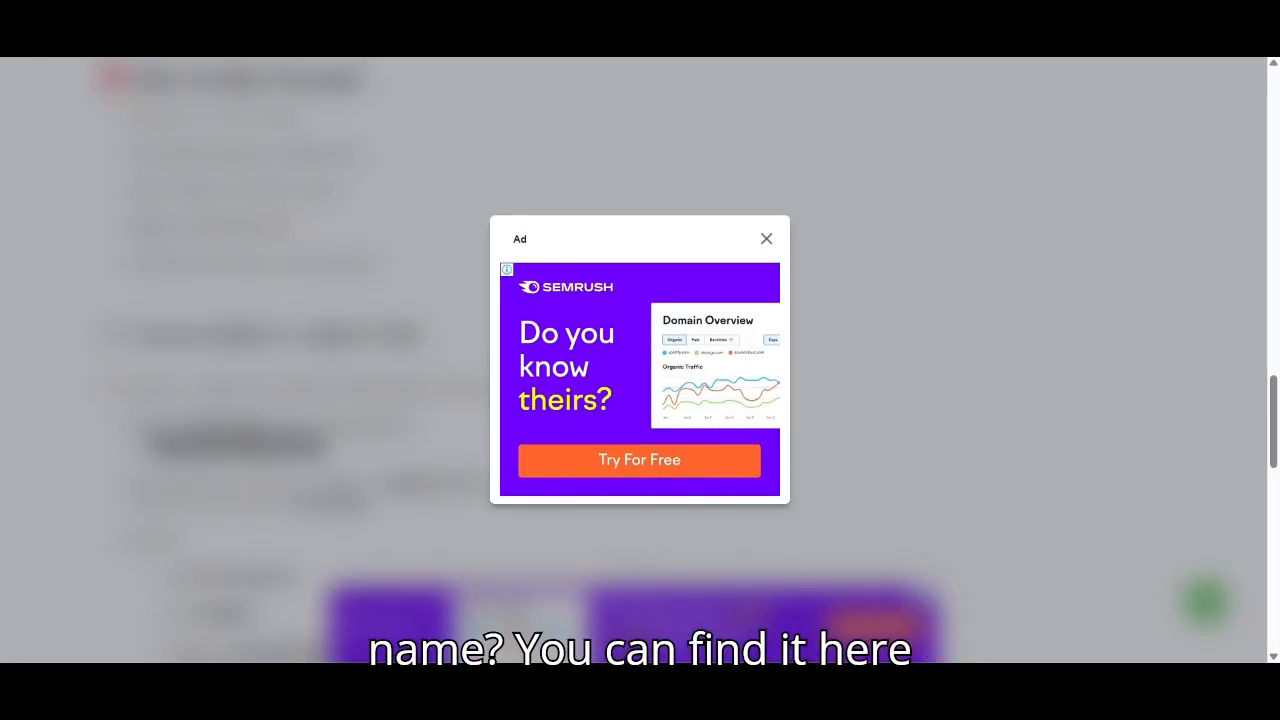
key("ctrl+l")
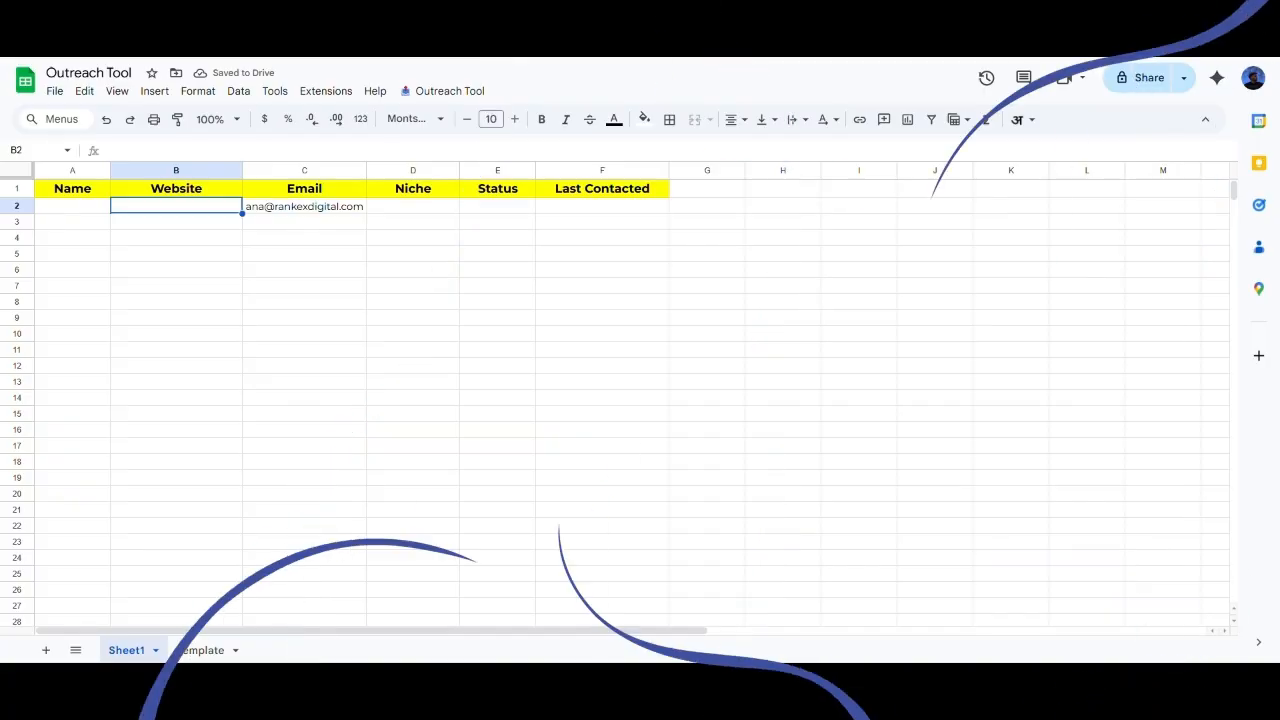
left_click(72, 205)
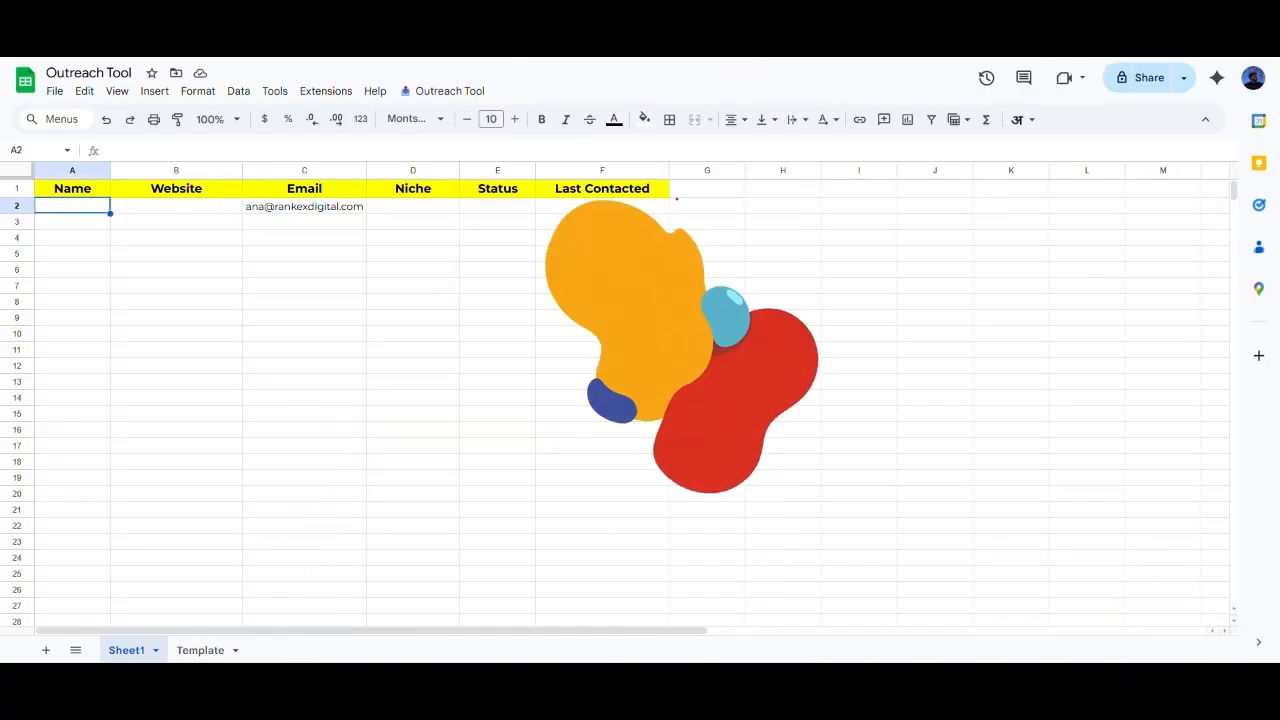
double_click(176, 206)
type("rankexdigital.com")
key("Return")
key("Up")
Step: Enter the contact's first name in A2 and SEO as the niche in D2
key("Right")
key("Right")
key("Left")
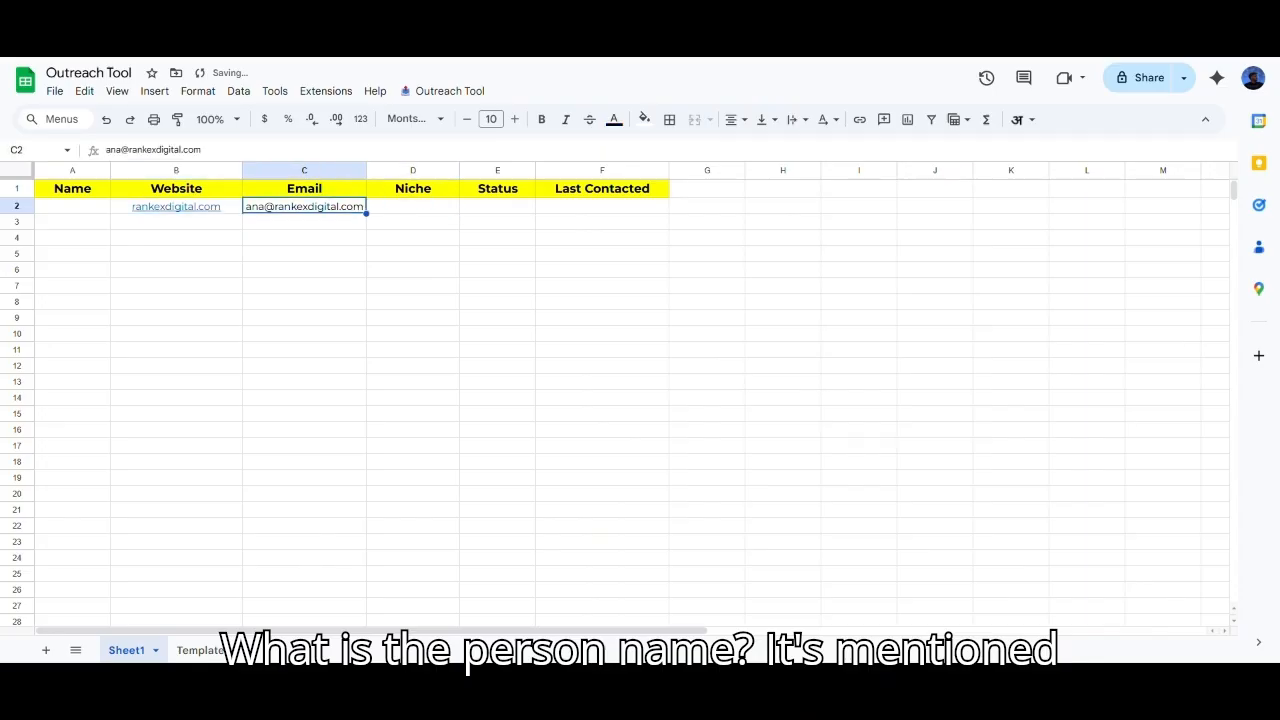
key("Left")
key("Left")
type("Ana")
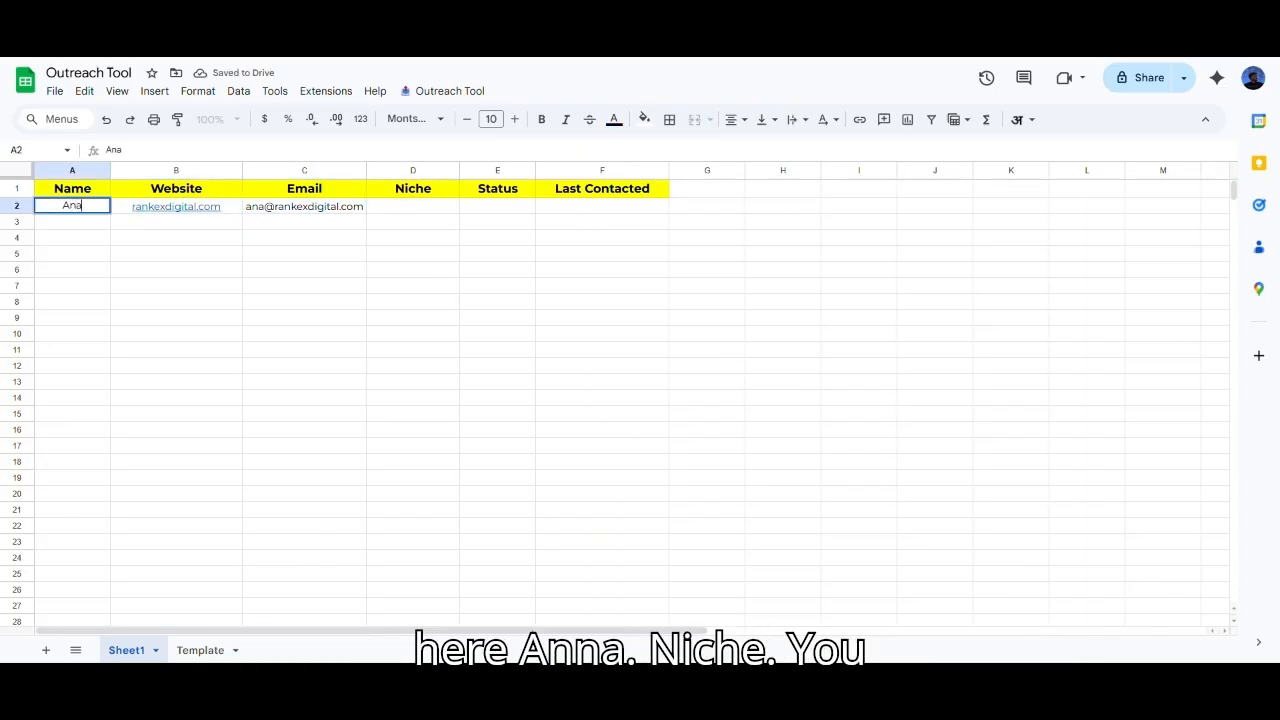
key("Right")
key("Right")
key("Right")
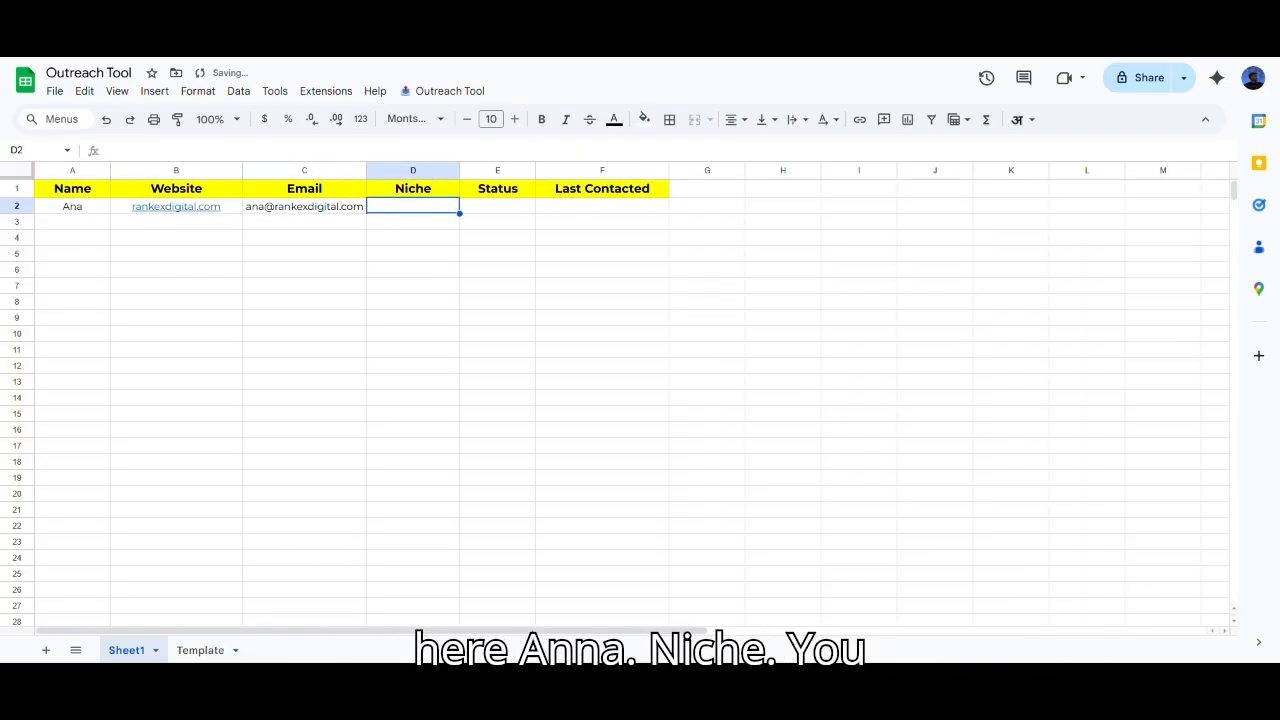
type("SEO")
key("Return")
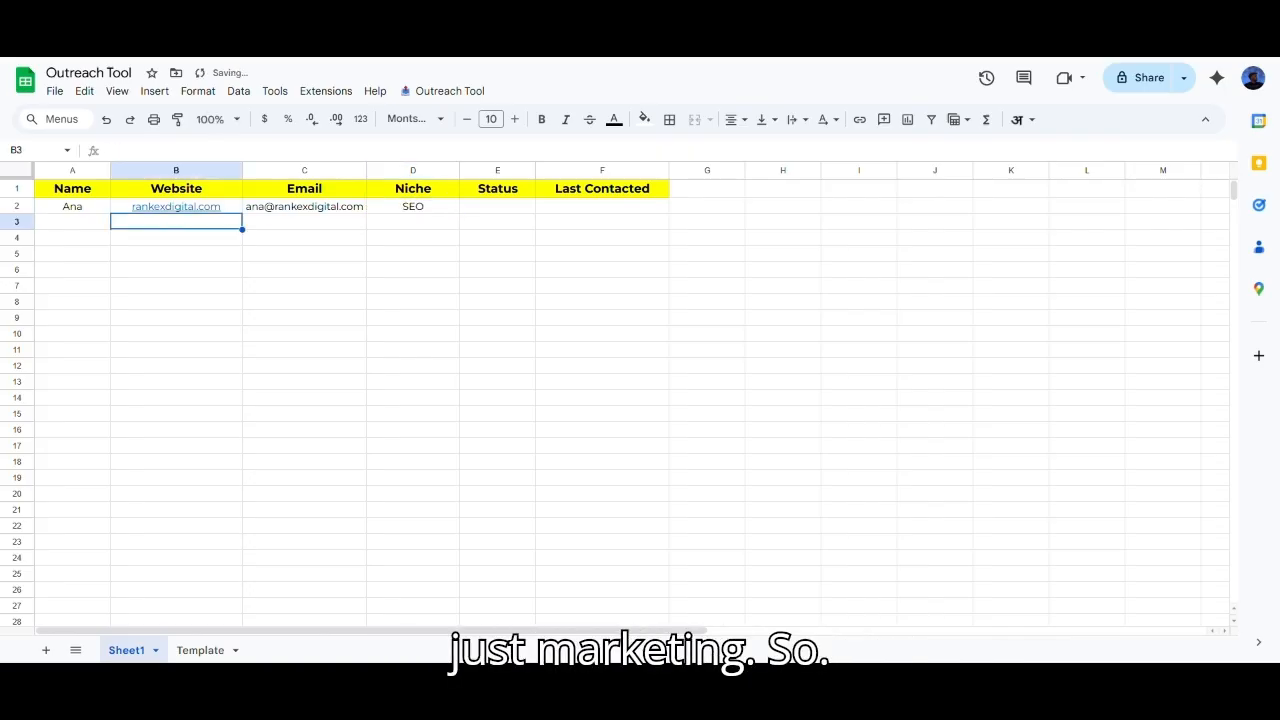
left_click(314, 274)
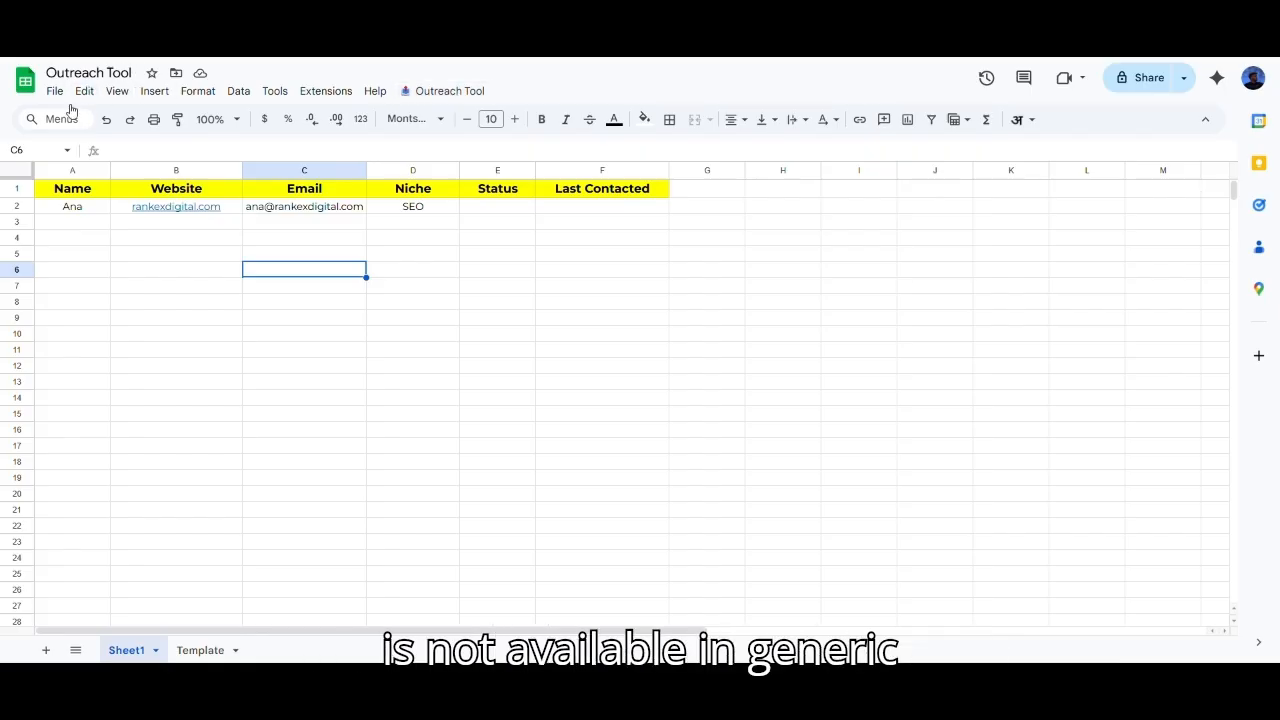
left_click(456, 95)
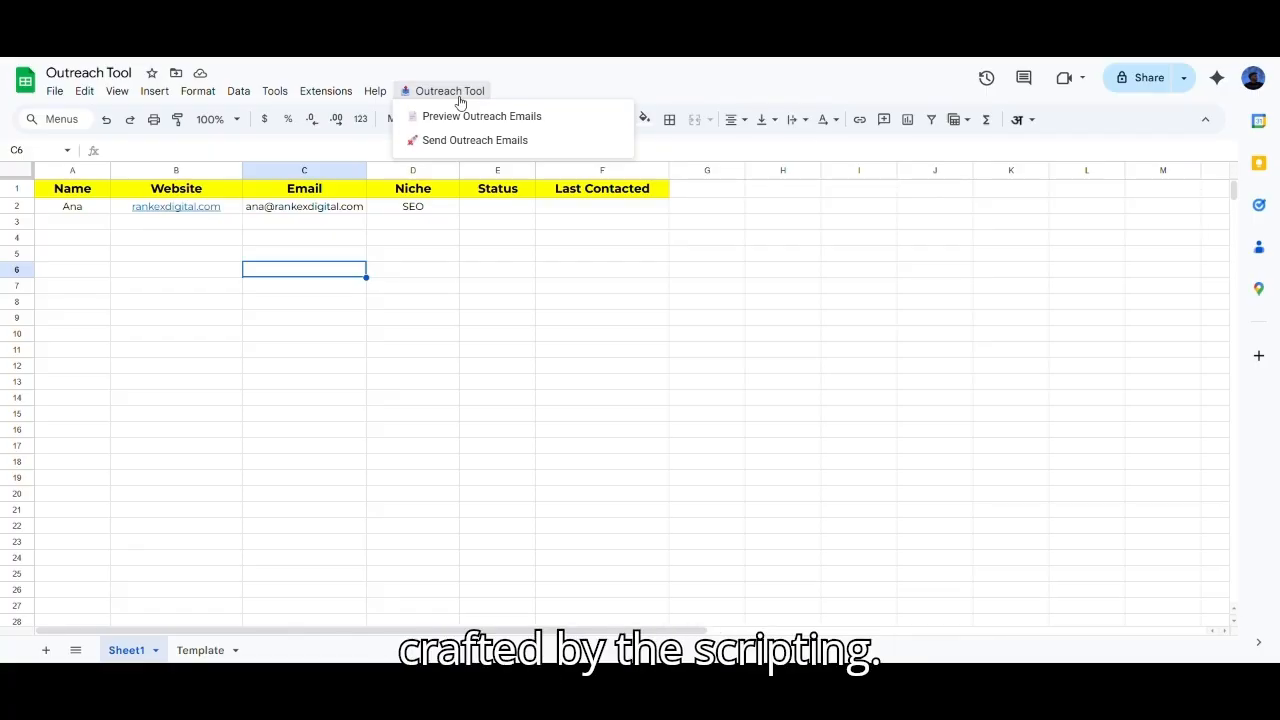
left_click(486, 117)
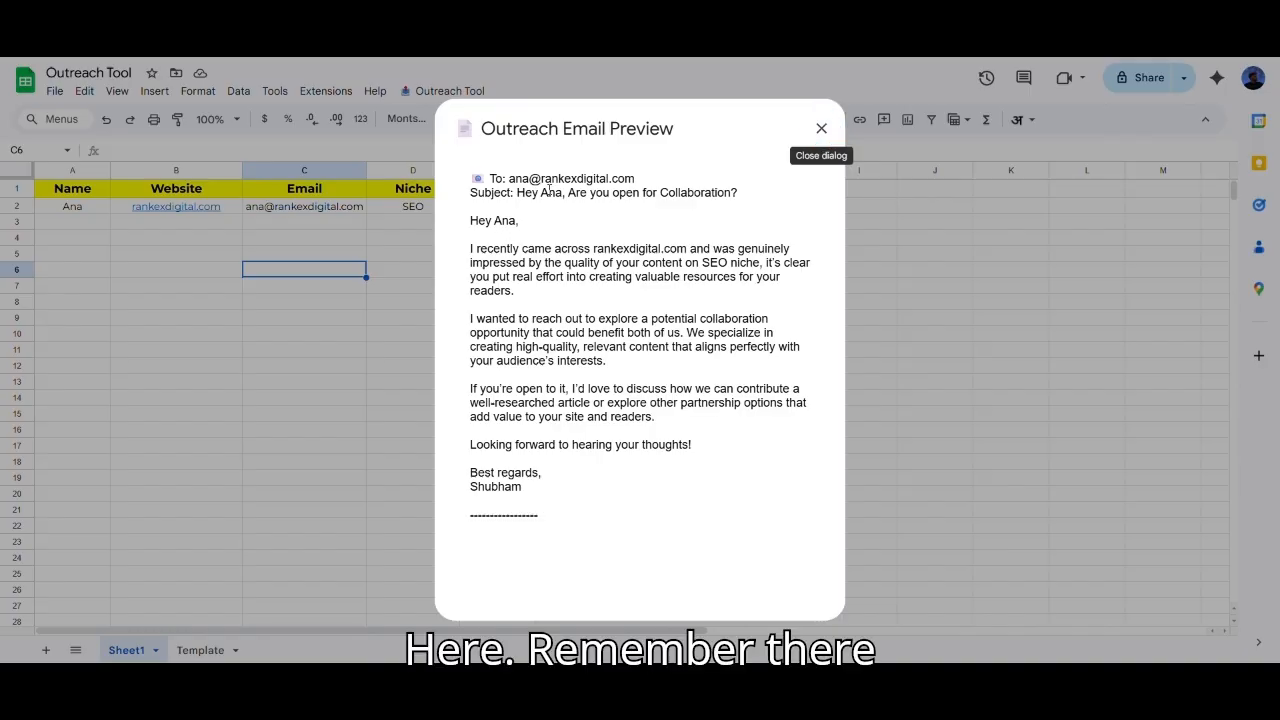
double_click(551, 192)
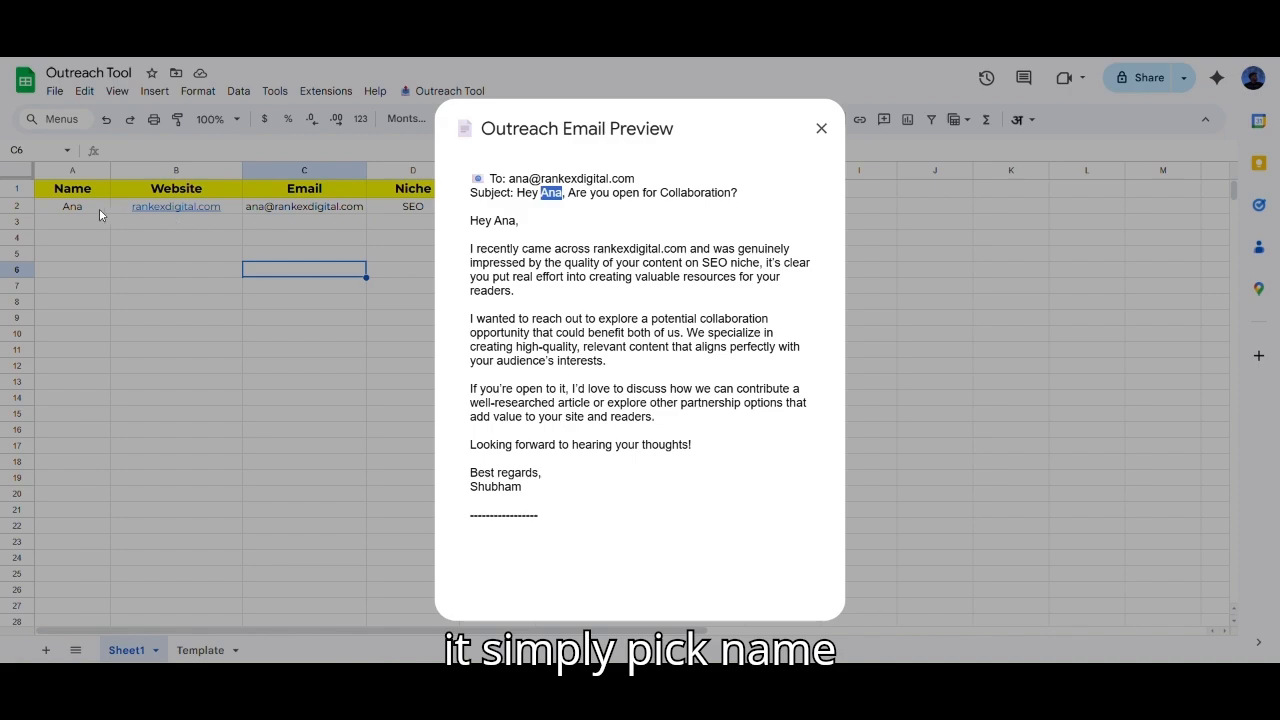
left_click(586, 294)
double_click(728, 262)
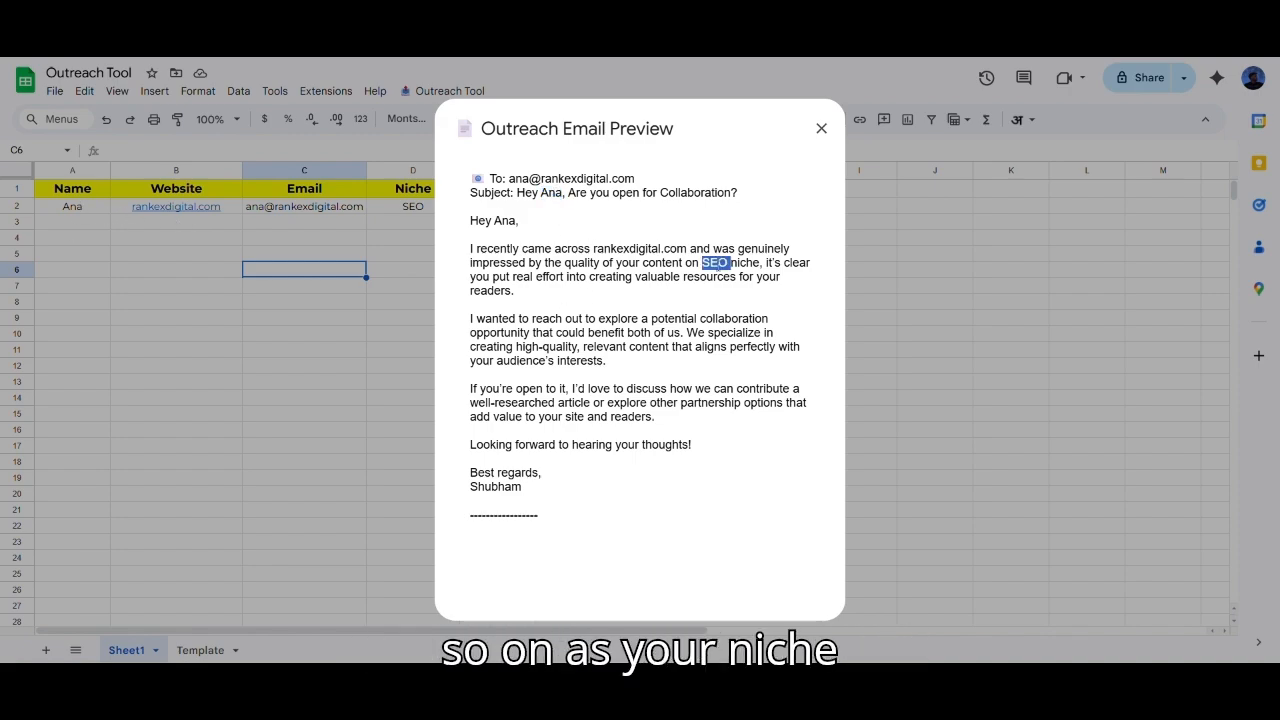
left_click_drag(593, 248, 687, 249)
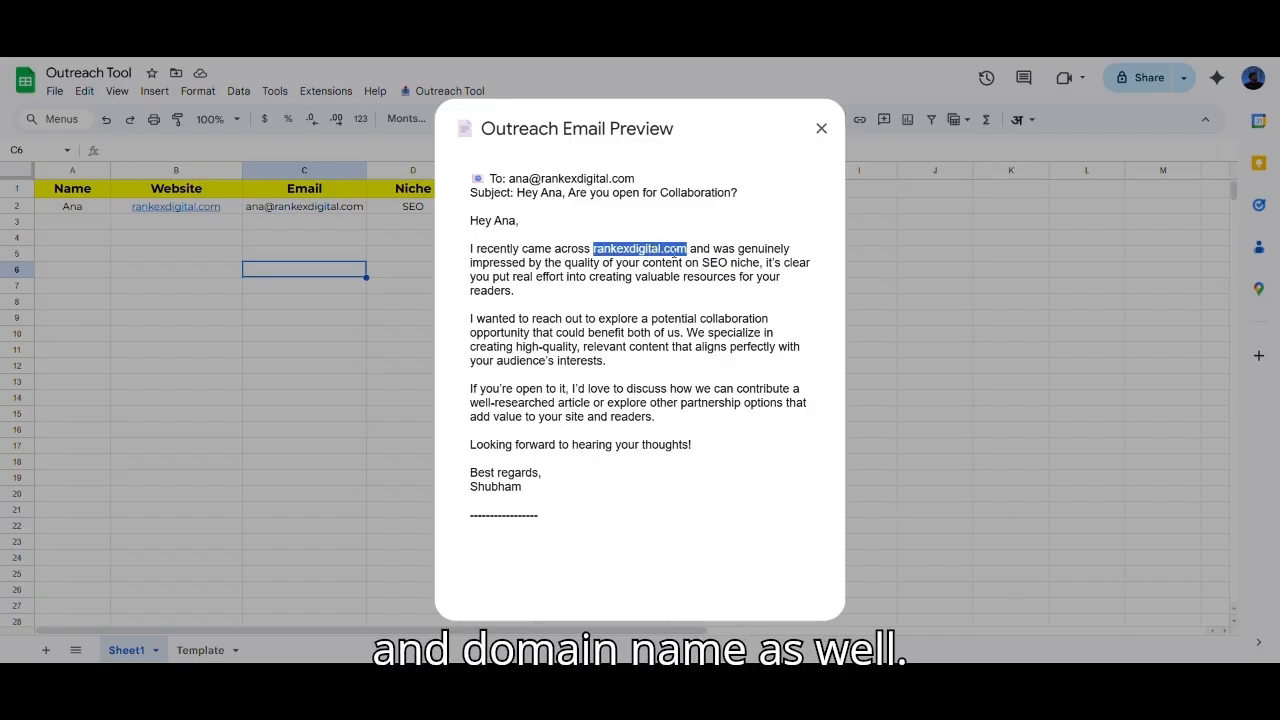
left_click(821, 128)
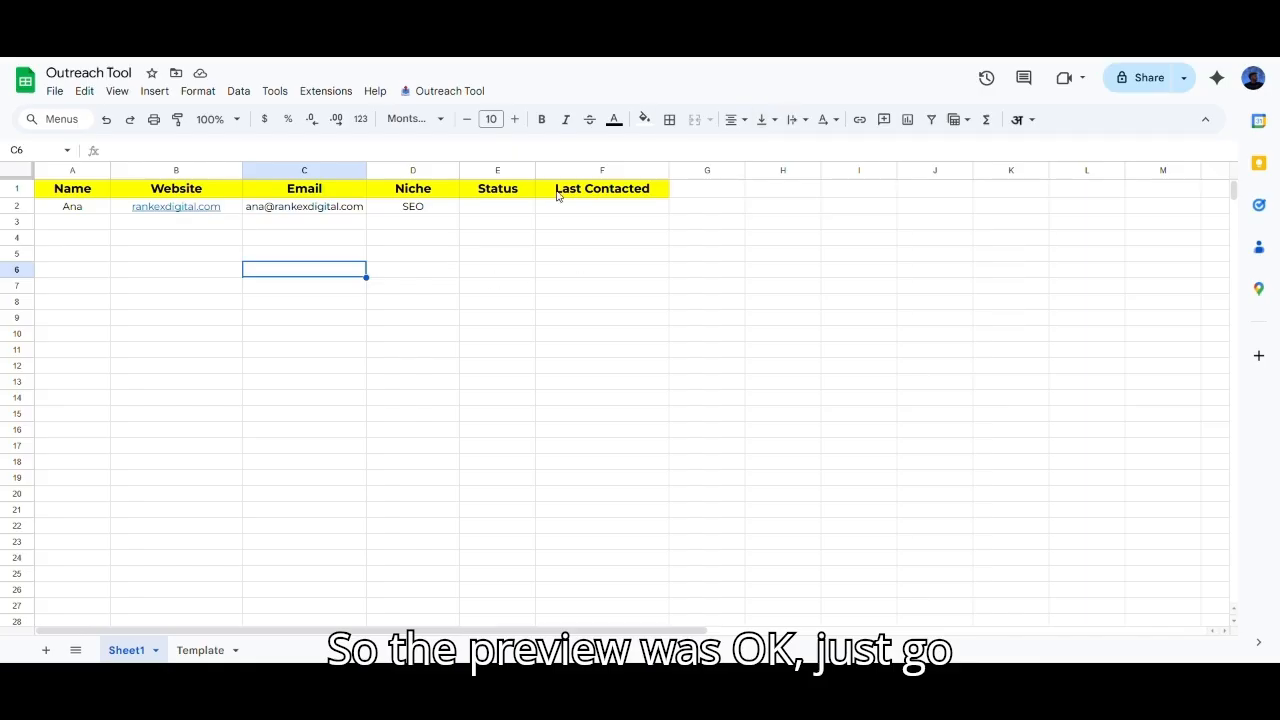
Step: Run Outreach Tool > Send Outreach Emails and confirm sending to all pending prospects
left_click(436, 241)
left_click(436, 90)
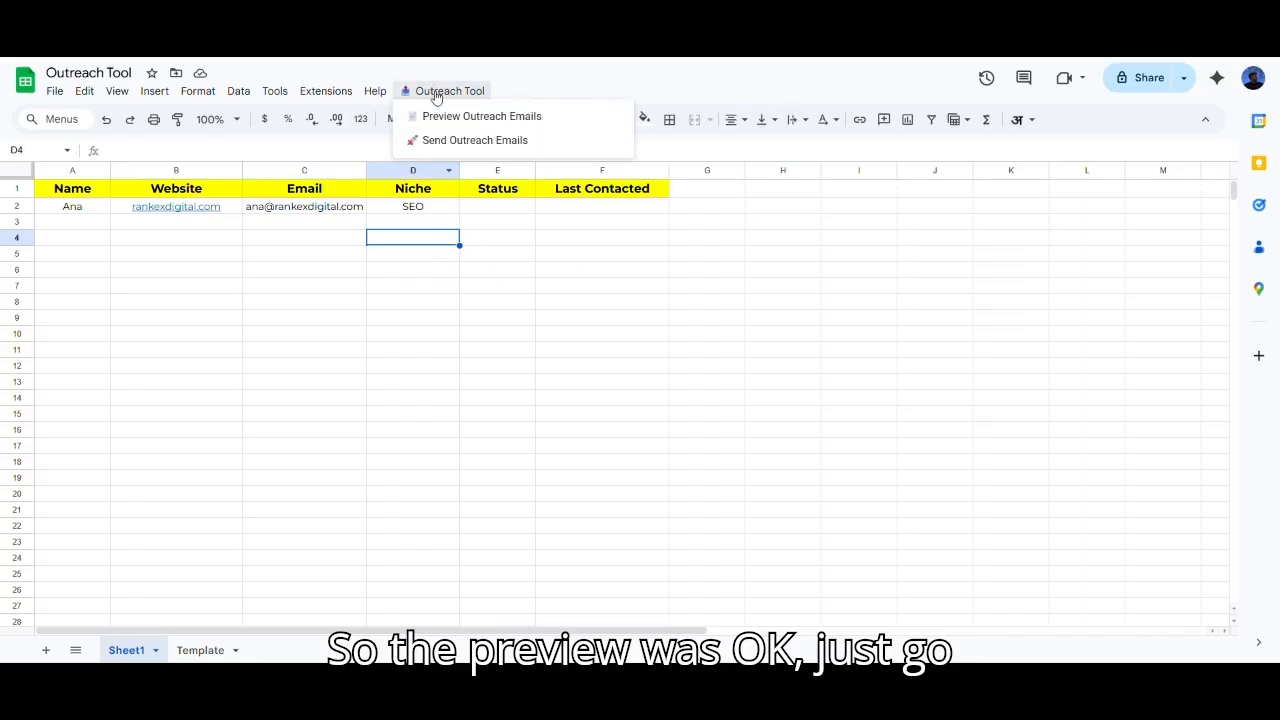
left_click(459, 141)
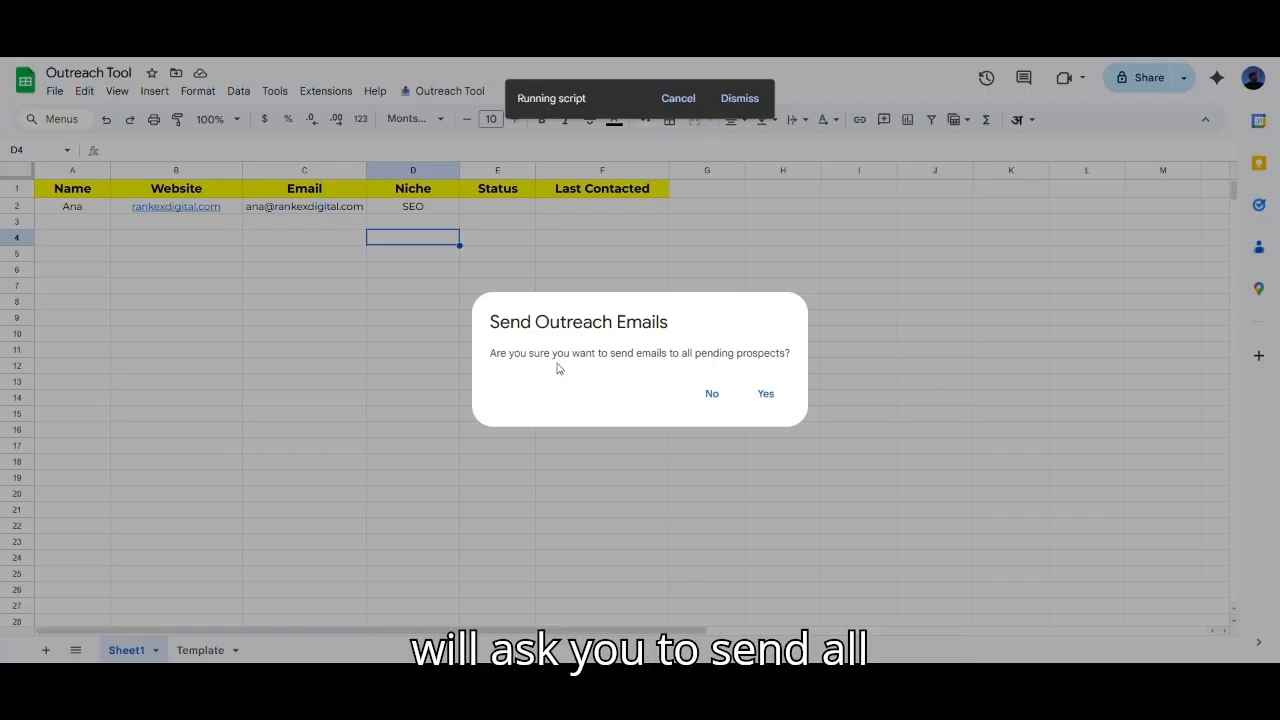
left_click_drag(570, 355, 786, 354)
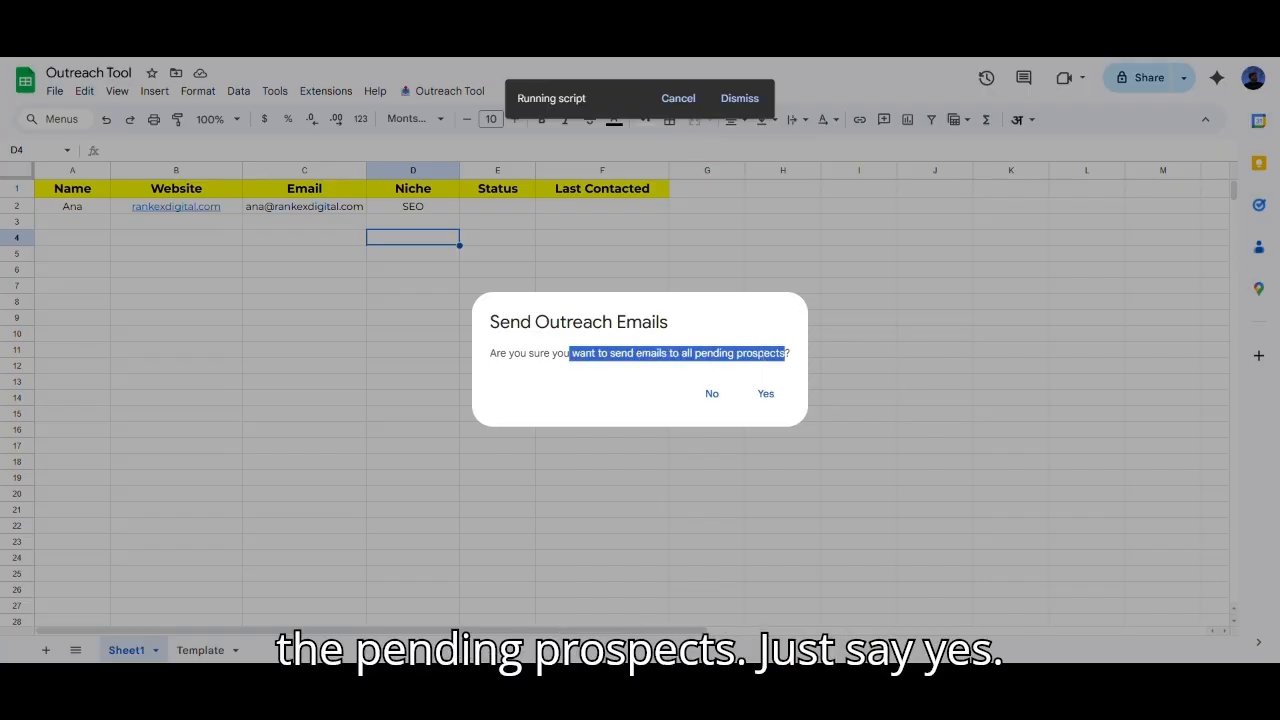
left_click(766, 394)
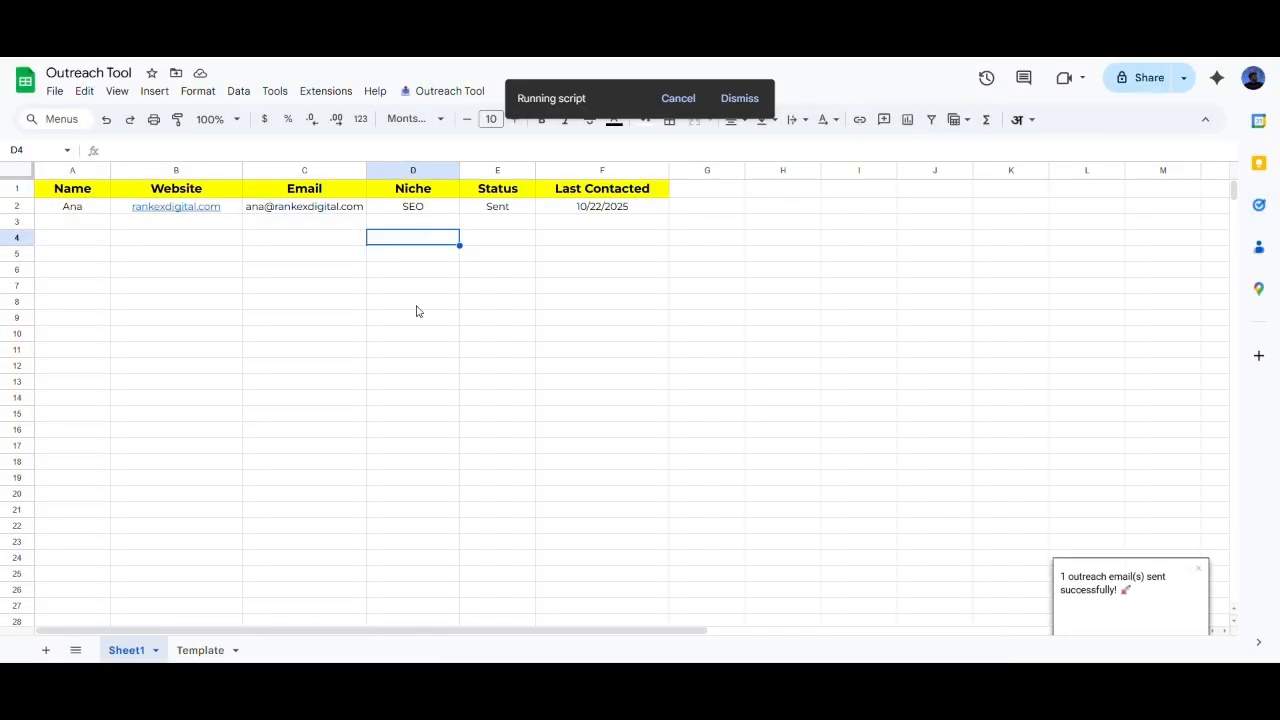
Step: Check the emails-sent message and the row now showing Sent with 10/22/2025
left_click_drag(1132, 588, 1062, 573)
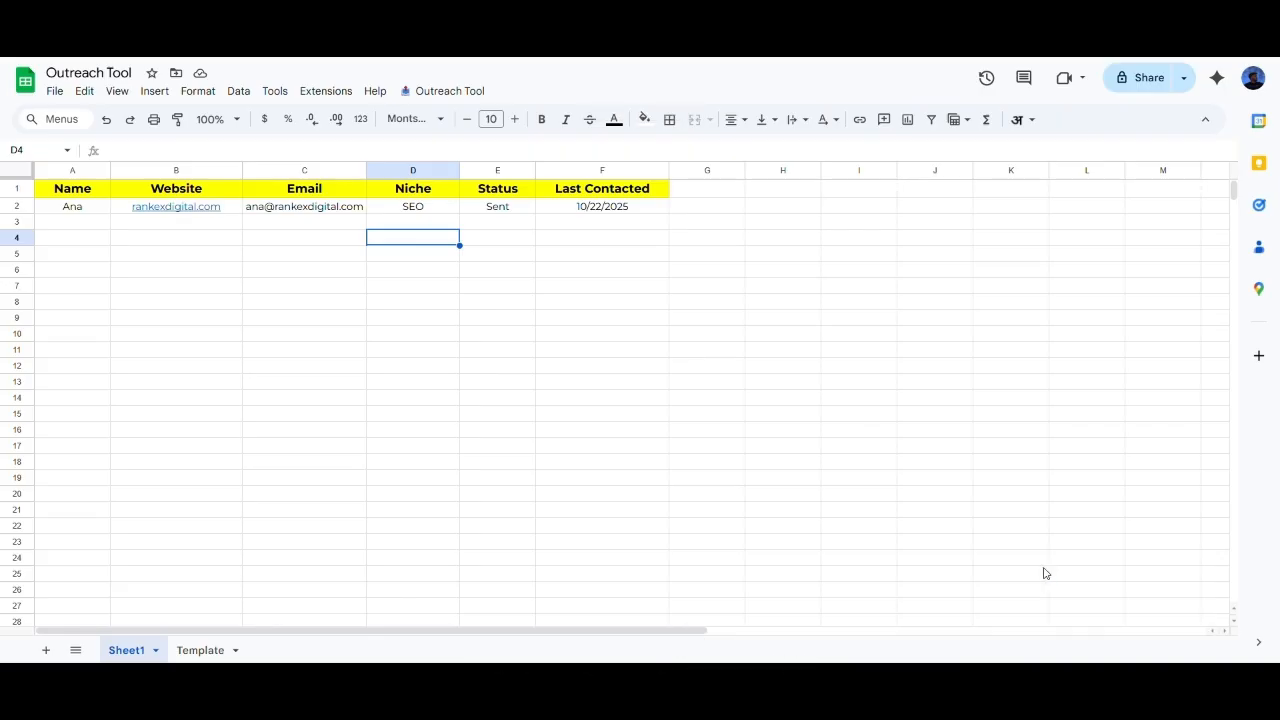
left_click(887, 498)
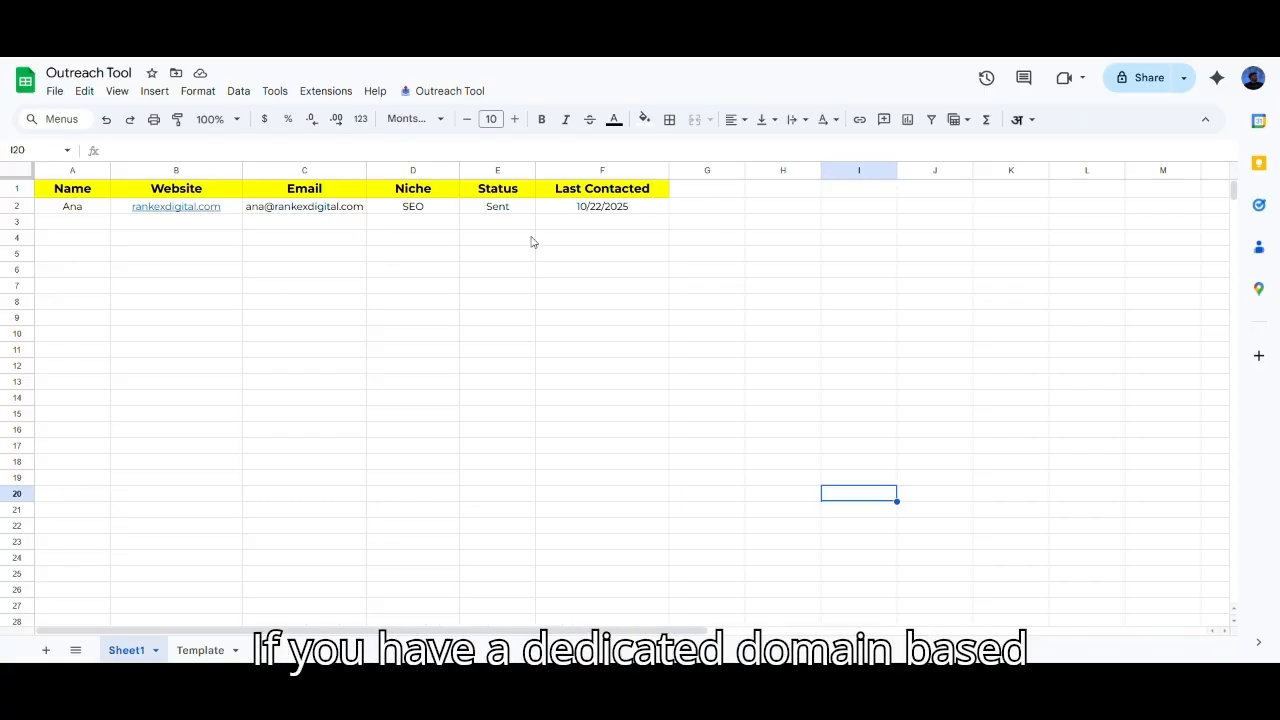
left_click(296, 305)
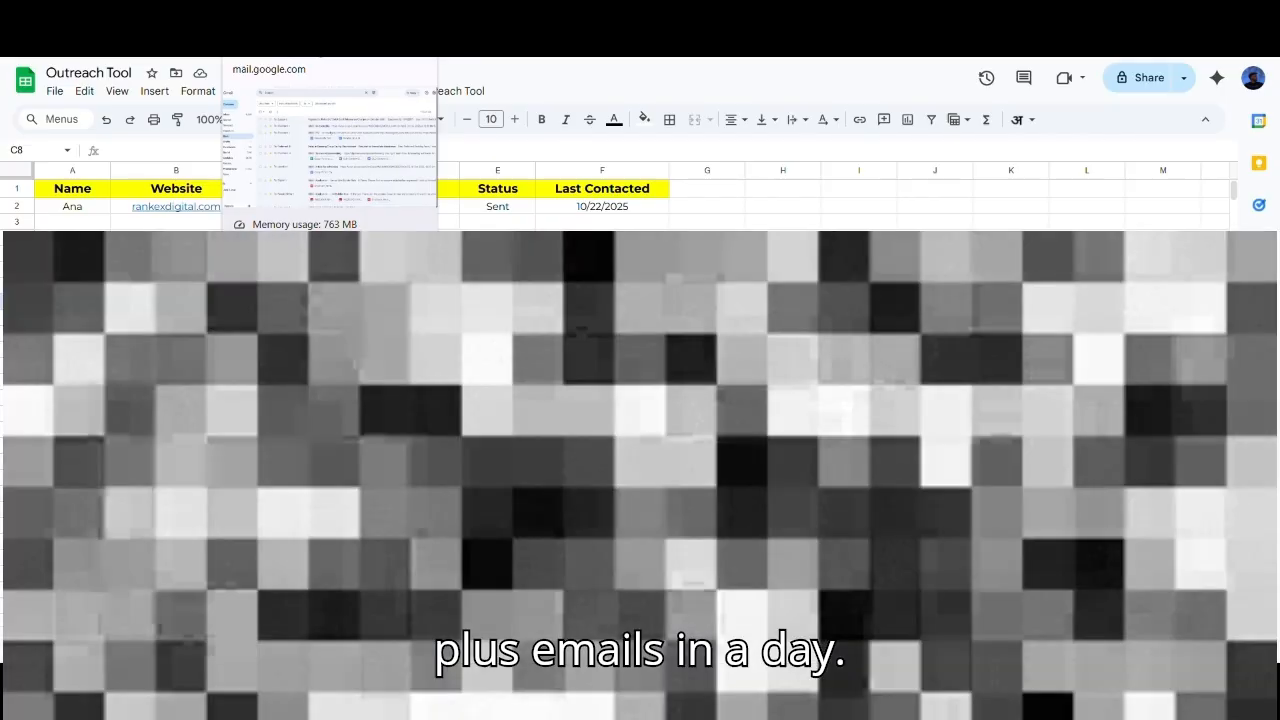
Step: Refresh Gmail's Sent list and open the newly sent outreach email to the contact
left_click(290, 13)
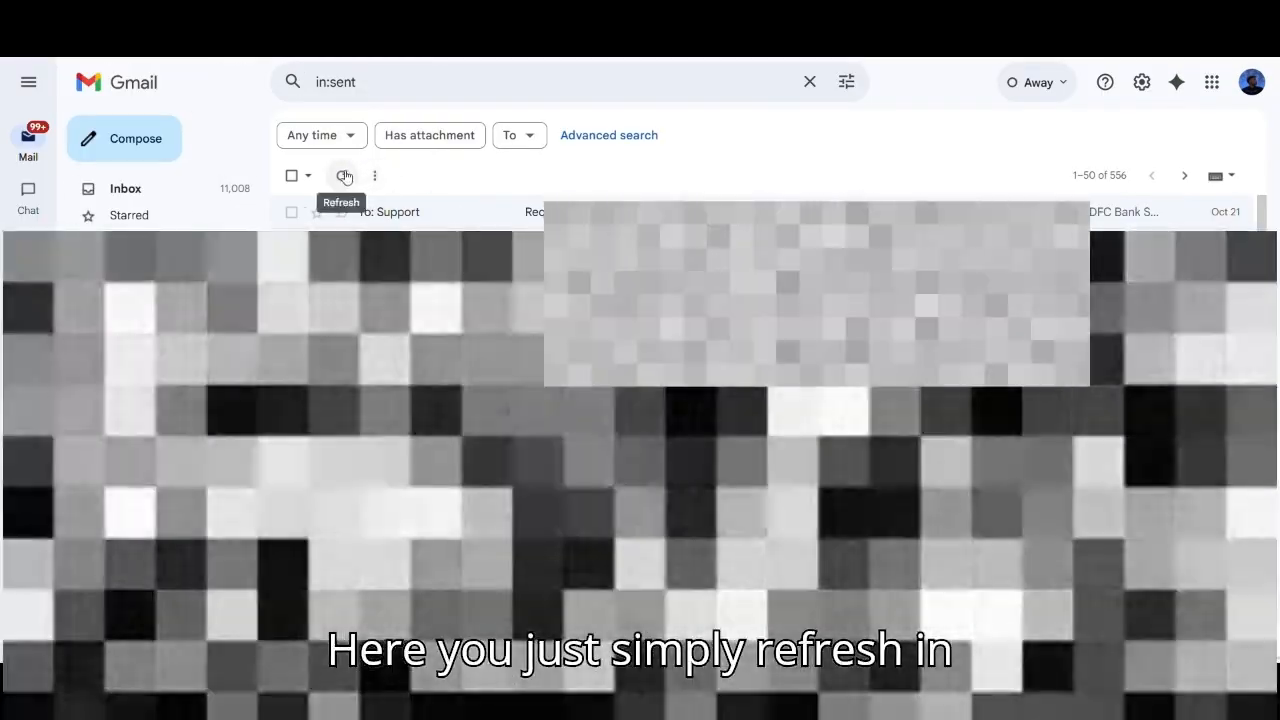
left_click(342, 175)
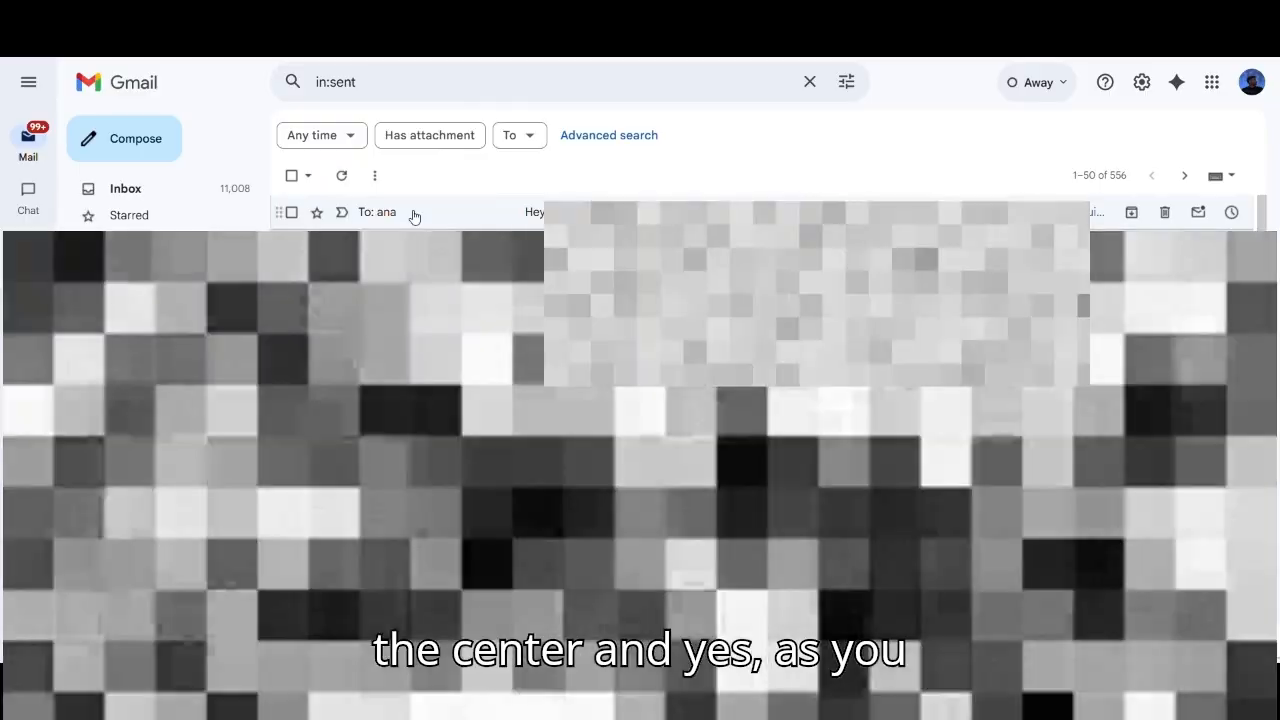
left_click(408, 213)
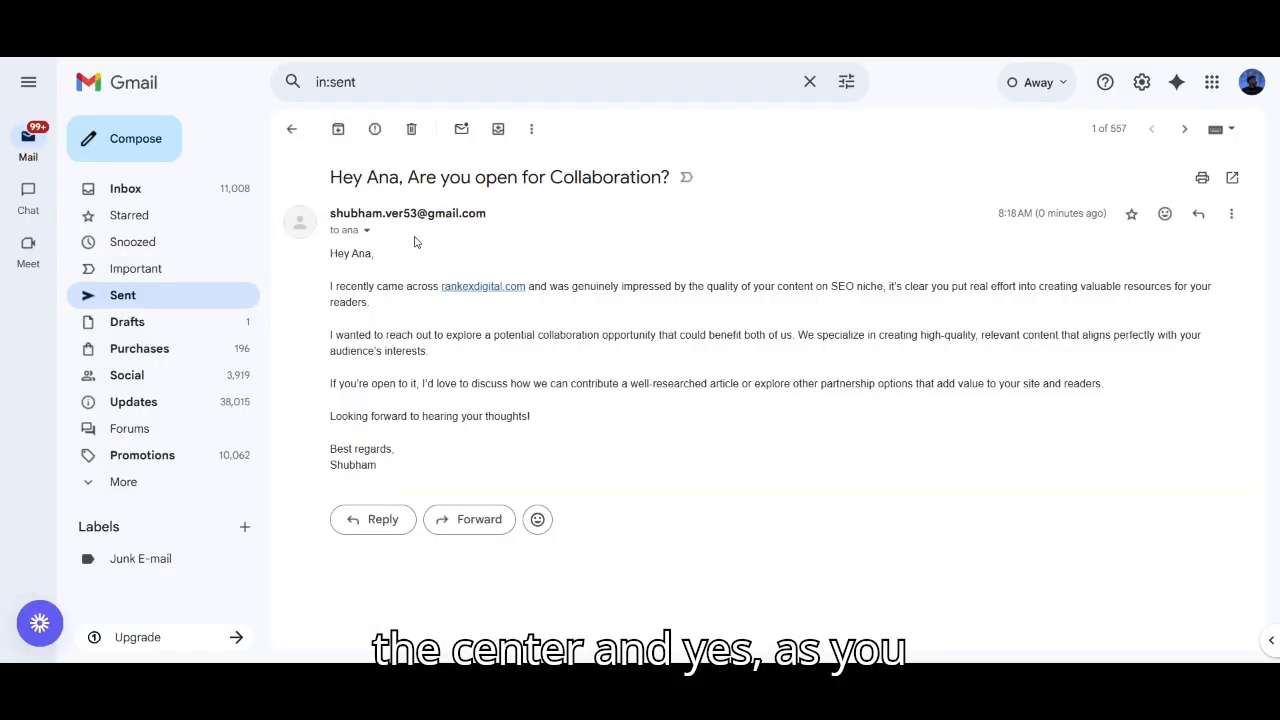
Step: Highlight the subject 'Are you open for Collaboration?' and the '0 minutes ago' send time
double_click(347, 177)
left_click_drag(347, 177, 664, 178)
left_click_drag(1038, 213, 998, 213)
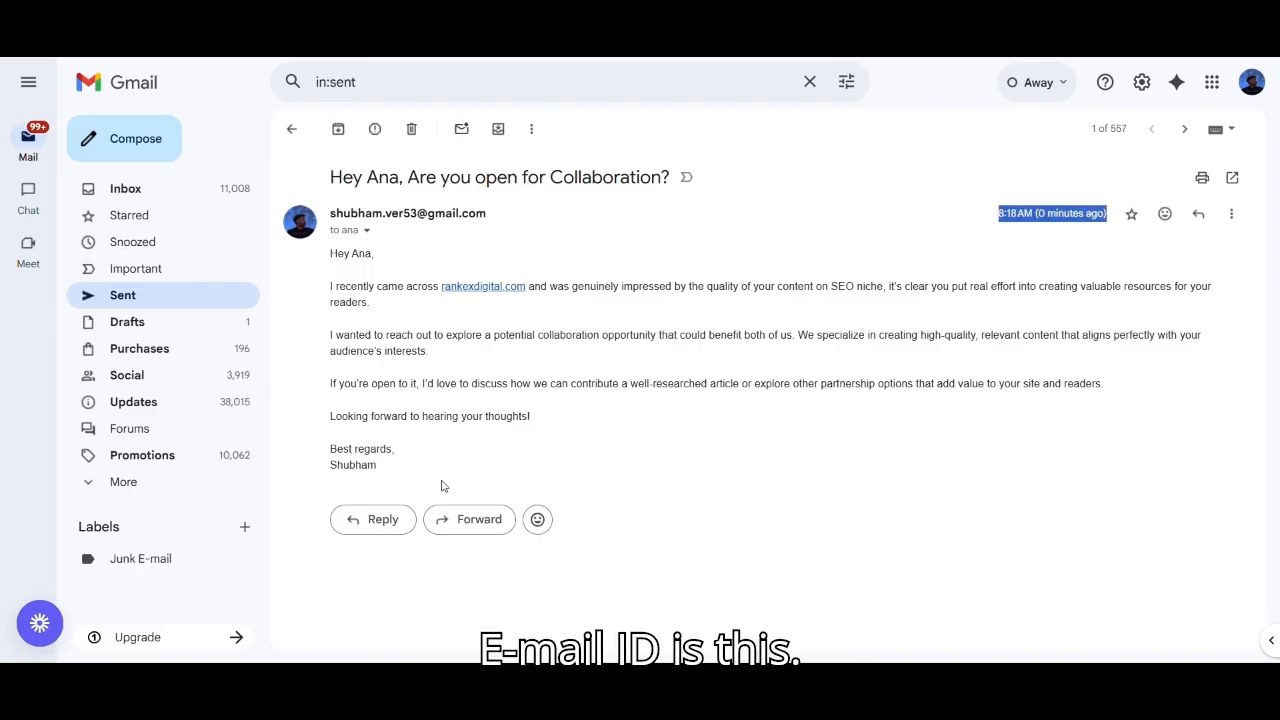